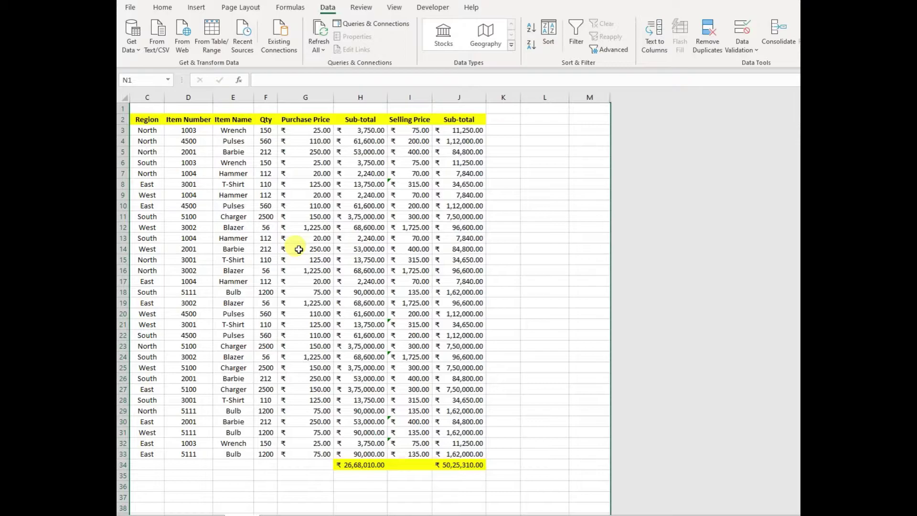
# Step: Examine the sales table's extent and its column headers, from Region through the Sub-total after Selling Price
pyautogui.moveTo(144, 120); pyautogui.dragTo(461, 454)
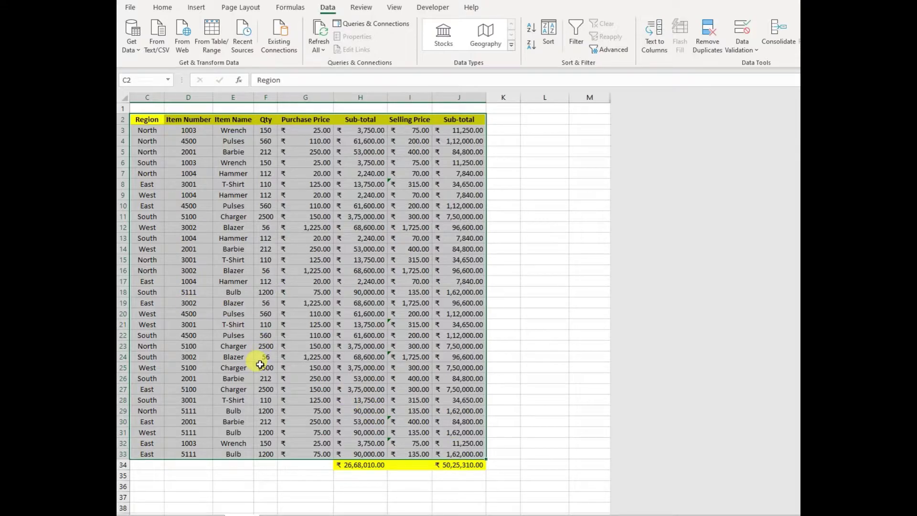
pyautogui.click(234, 260)
pyautogui.click(144, 119)
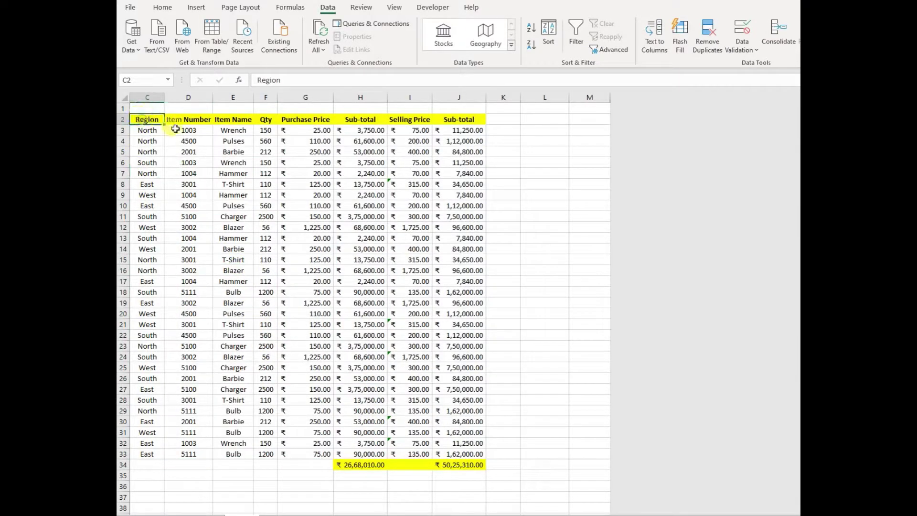
pyautogui.click(184, 122)
pyautogui.click(232, 123)
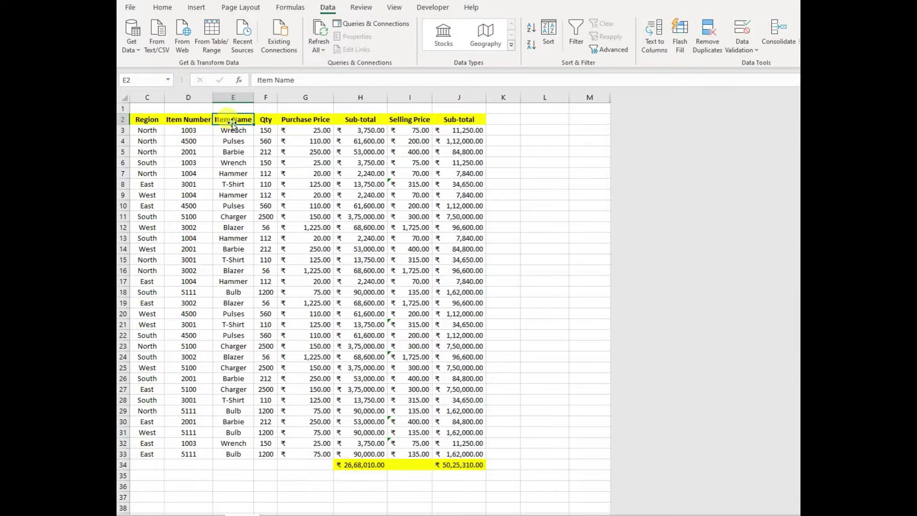
pyautogui.click(267, 123)
pyautogui.click(301, 121)
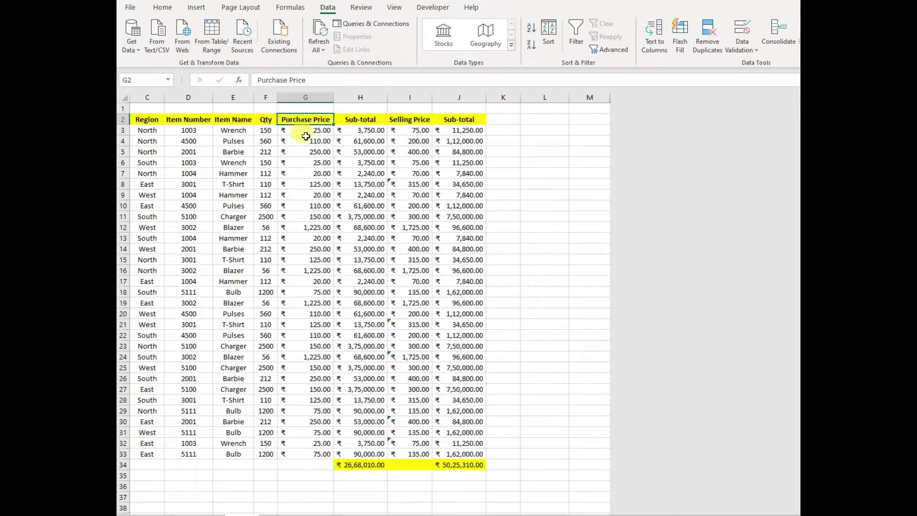
pyautogui.click(363, 120)
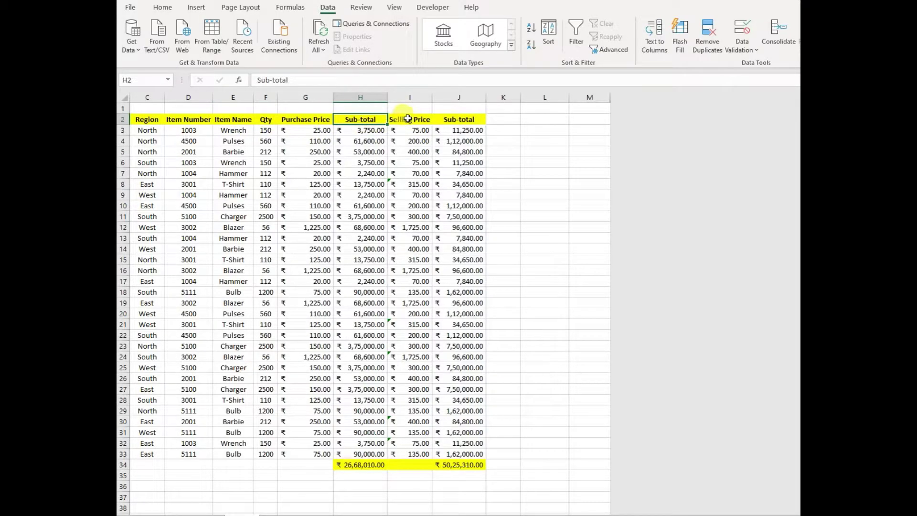
pyautogui.click(407, 119)
pyautogui.click(440, 121)
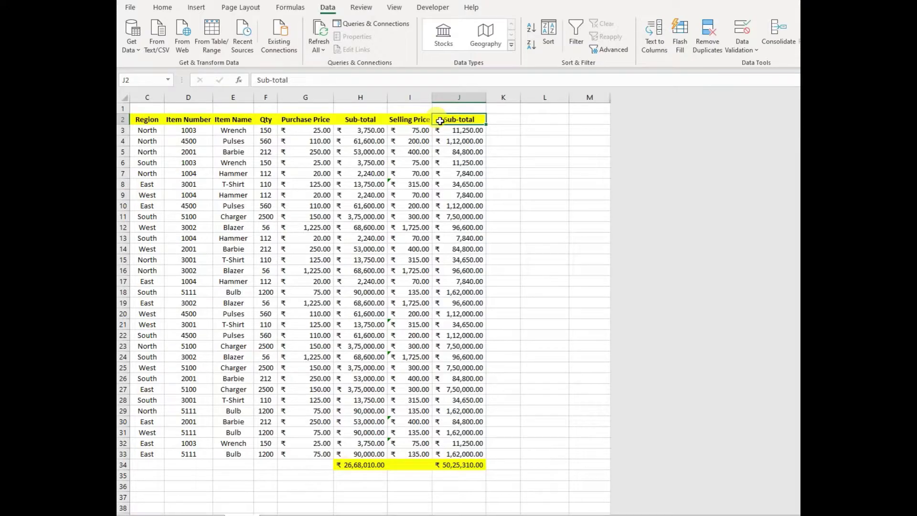
# Step: Examine the repeated entries in the Item Name and Item Number columns and across the table's rows
pyautogui.moveTo(216, 130); pyautogui.dragTo(215, 451)
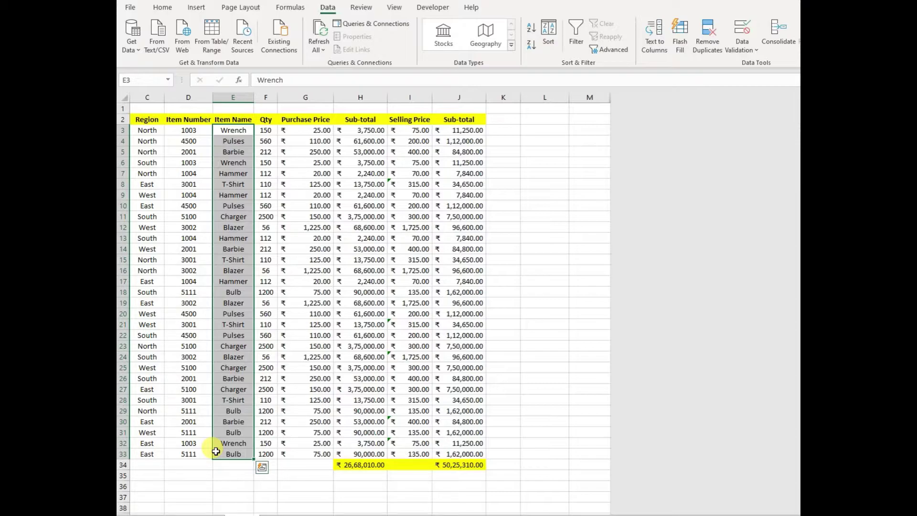
pyautogui.click(324, 224)
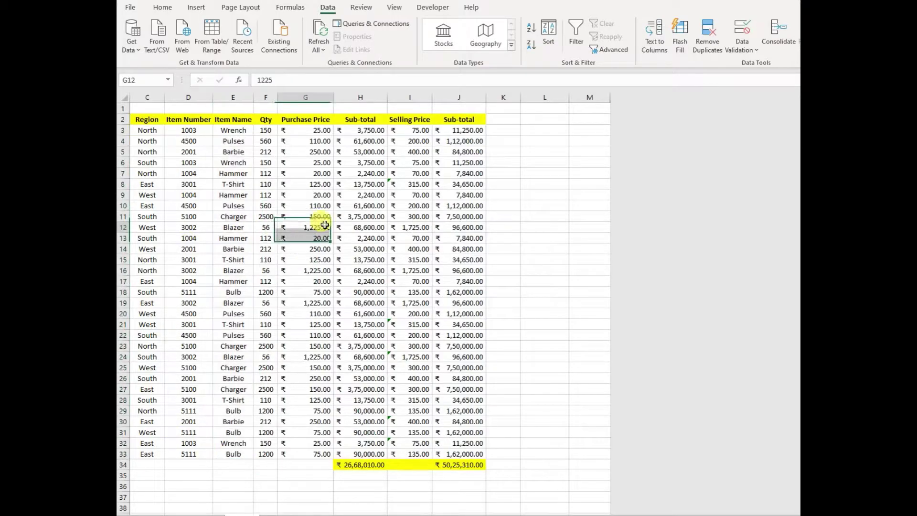
pyautogui.moveTo(141, 131); pyautogui.dragTo(470, 172)
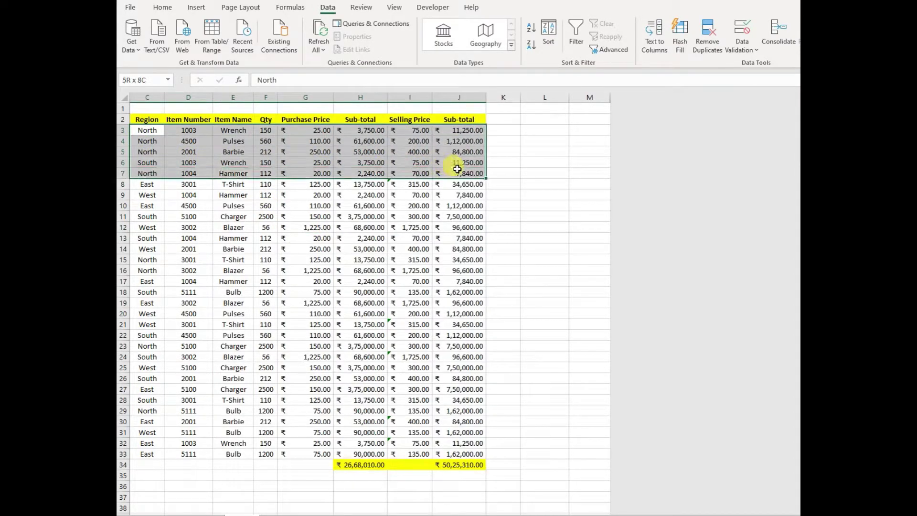
pyautogui.click(209, 195)
pyautogui.moveTo(145, 195); pyautogui.dragTo(452, 194)
pyautogui.click(361, 249)
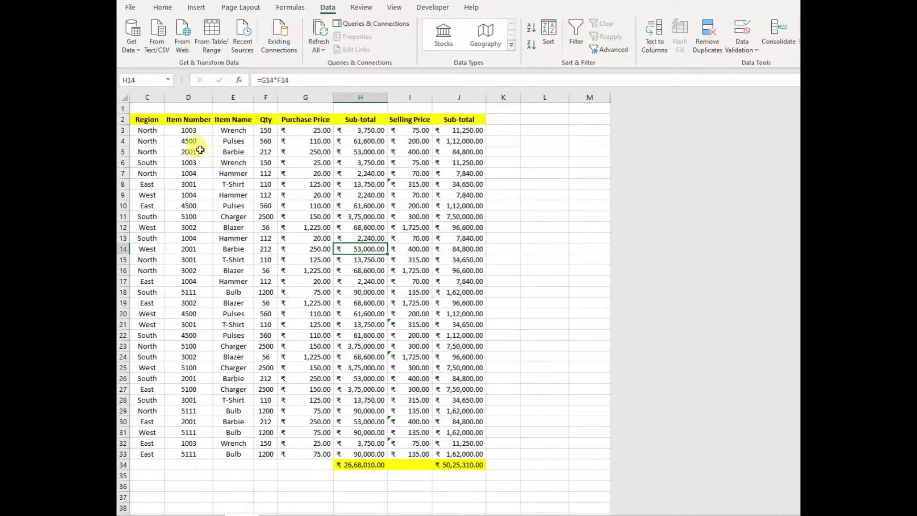
pyautogui.moveTo(190, 131); pyautogui.dragTo(188, 440)
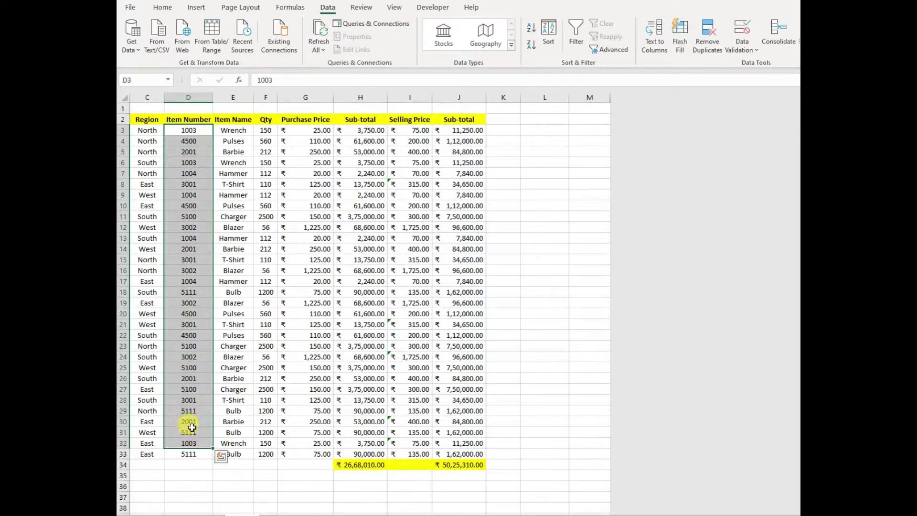
pyautogui.moveTo(241, 130); pyautogui.dragTo(236, 447)
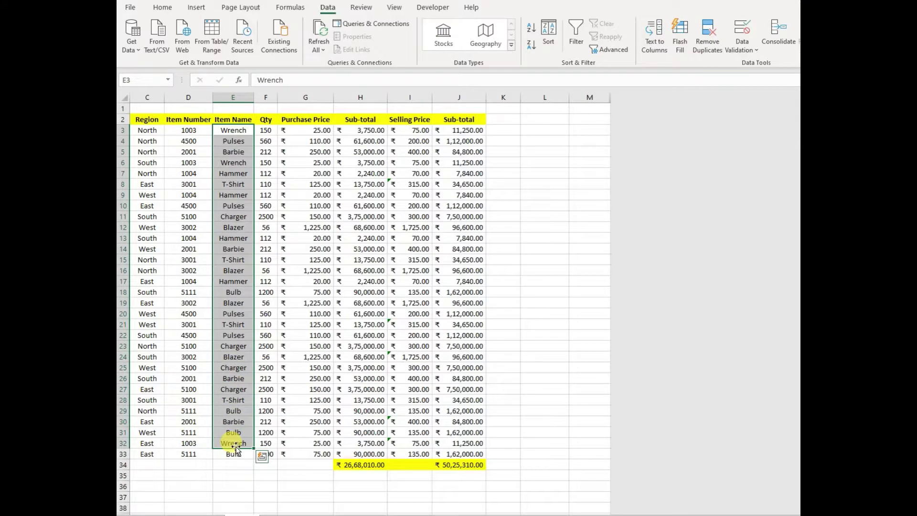
pyautogui.click(300, 397)
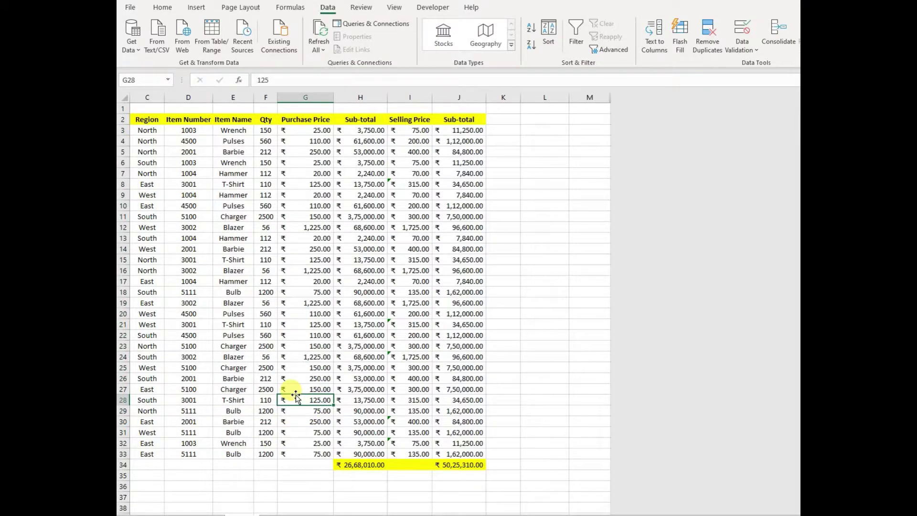
# Step: Copy the Region, Item Number and Item Name columns with their headers, range C2:E33
pyautogui.moveTo(145, 131); pyautogui.dragTo(236, 442)
pyautogui.click(180, 173)
pyautogui.moveTo(144, 120); pyautogui.dragTo(244, 456)
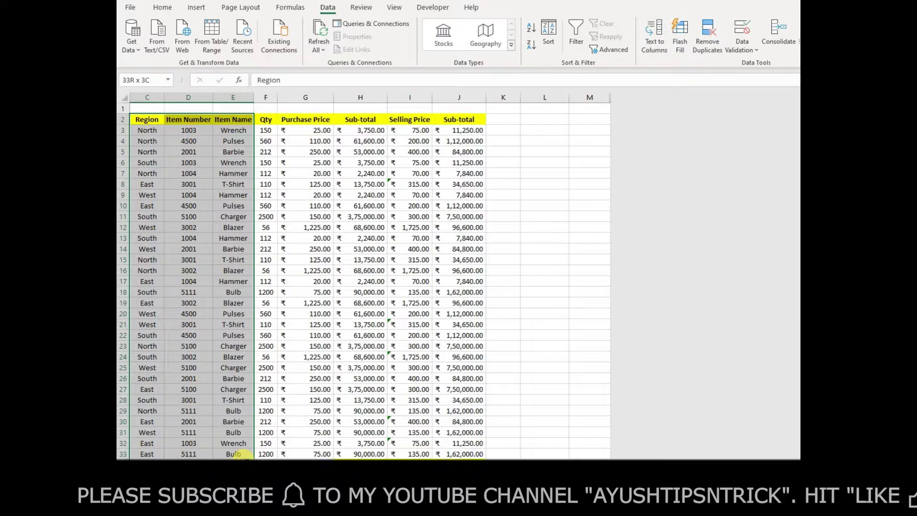
pyautogui.moveTo(244, 459)
pyautogui.mouseDown()
pyautogui.moveTo(243, 470)
pyautogui.moveTo(243, 454)
pyautogui.mouseUp()
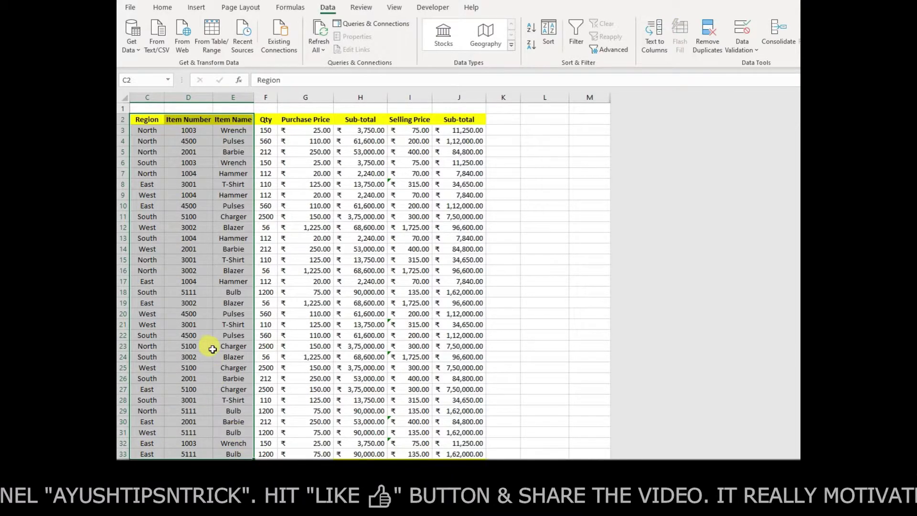
pyautogui.rightClick(212, 349)
pyautogui.click(235, 55)
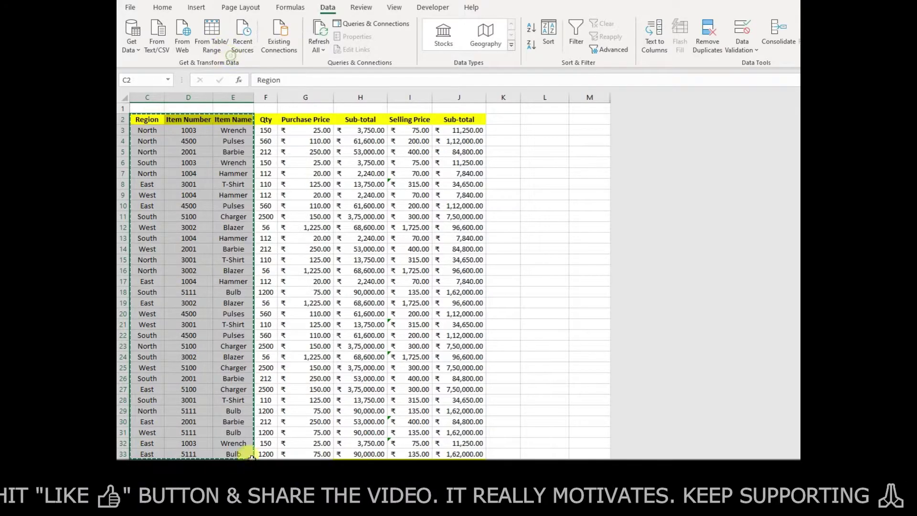
# Step: Paste the copied columns at cell B2 of the empty sheet and auto-fit the width of the Item Number column
pyautogui.click(225, 466)
pyautogui.click(158, 118)
pyautogui.rightClick(187, 119)
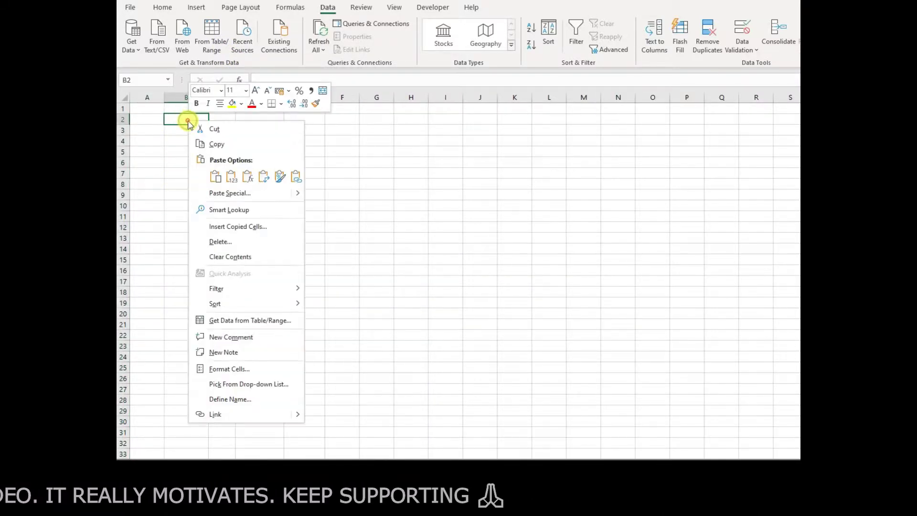
pyautogui.click(216, 178)
pyautogui.click(342, 184)
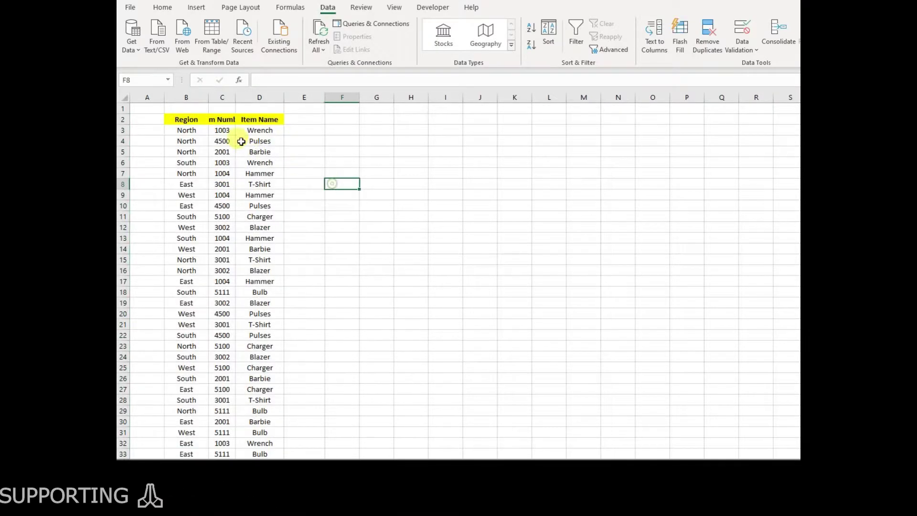
pyautogui.doubleClick(234, 96)
pyautogui.click(360, 236)
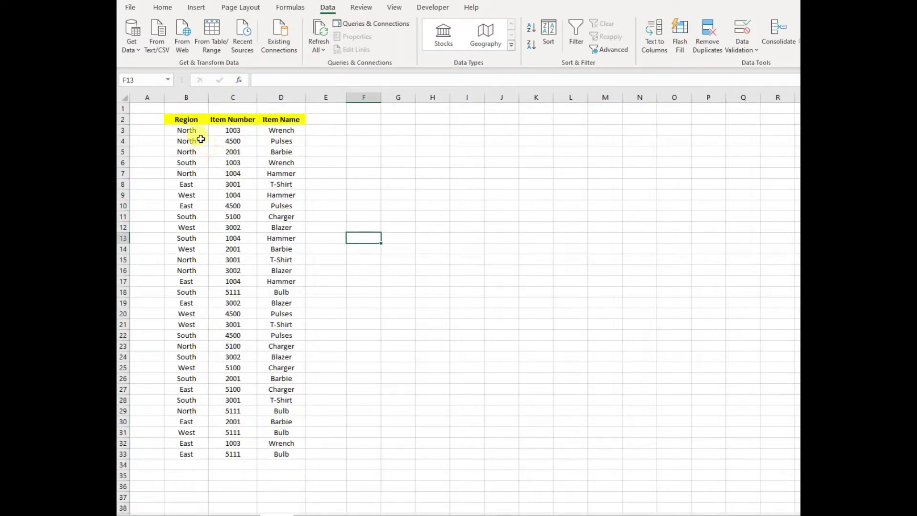
pyautogui.moveTo(194, 130); pyautogui.dragTo(268, 461)
pyautogui.click(376, 420)
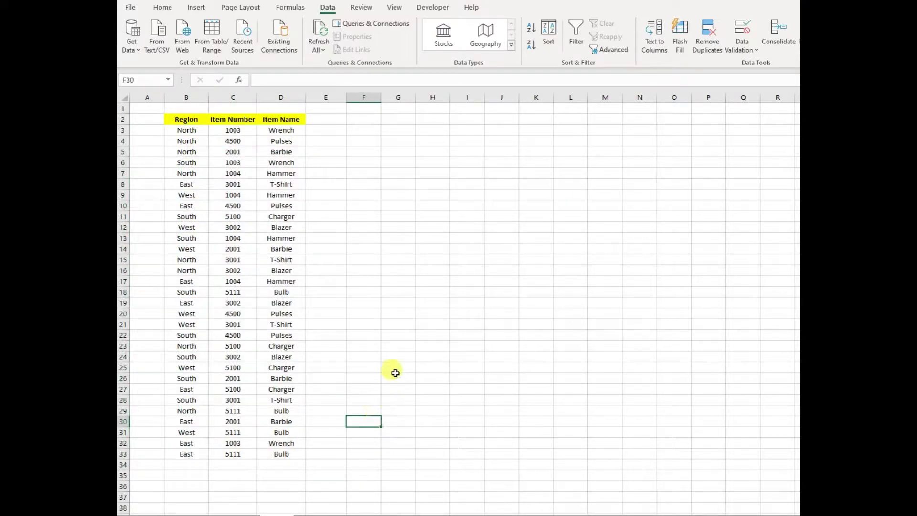
pyautogui.click(391, 351)
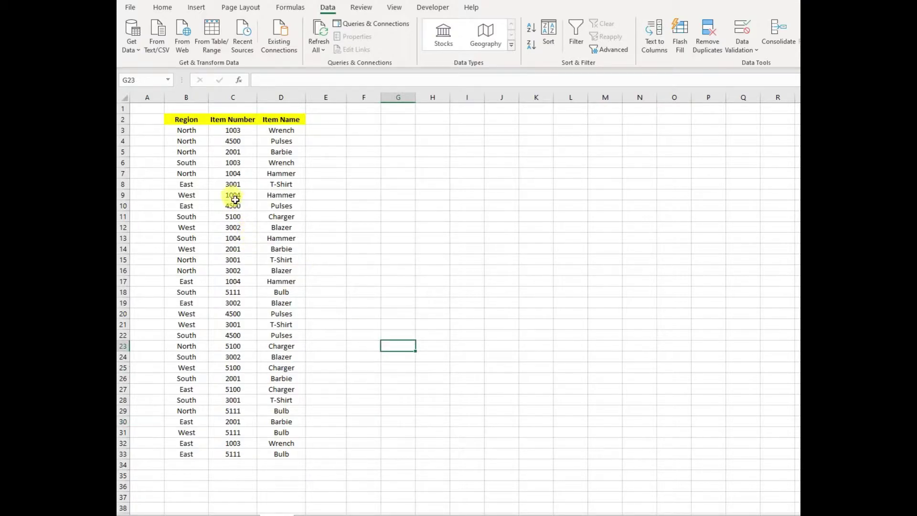
# Step: Remove the duplicate values from the Region column, range B3:B33, continuing with the current selection only
pyautogui.moveTo(189, 133); pyautogui.dragTo(189, 450)
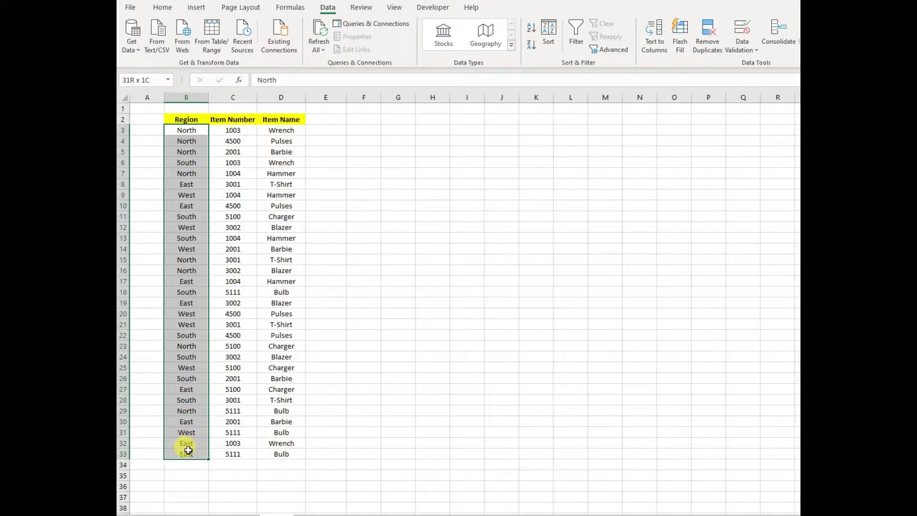
pyautogui.hotkey('alt', 'a')
pyautogui.press('m')
pyautogui.click(726, 297)
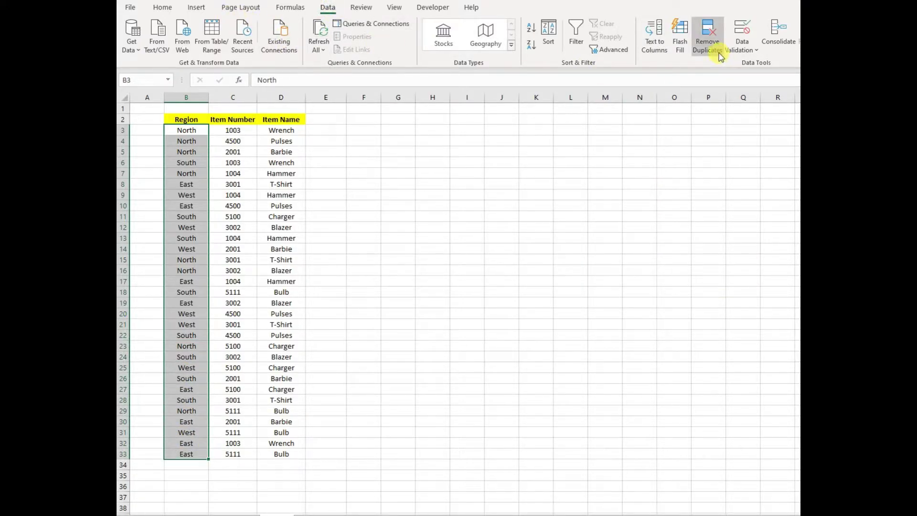
pyautogui.click(708, 35)
pyautogui.click(562, 274)
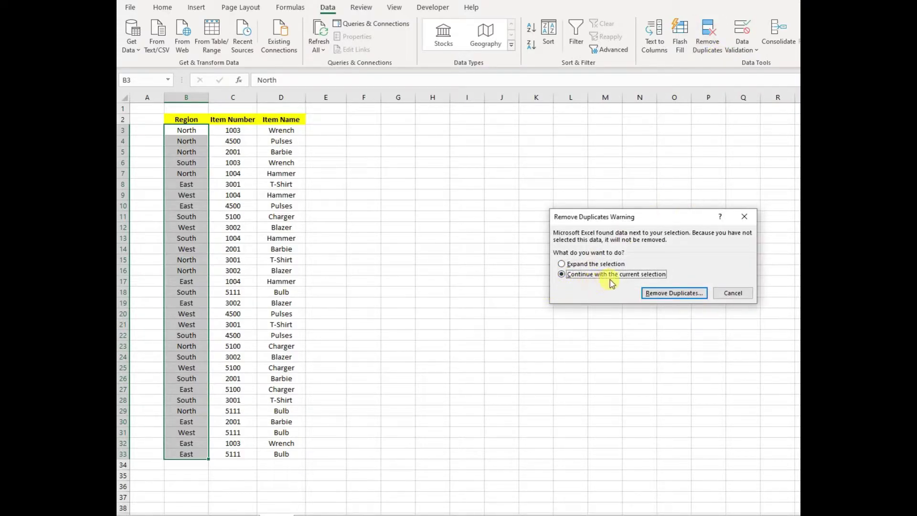
pyautogui.click(657, 299)
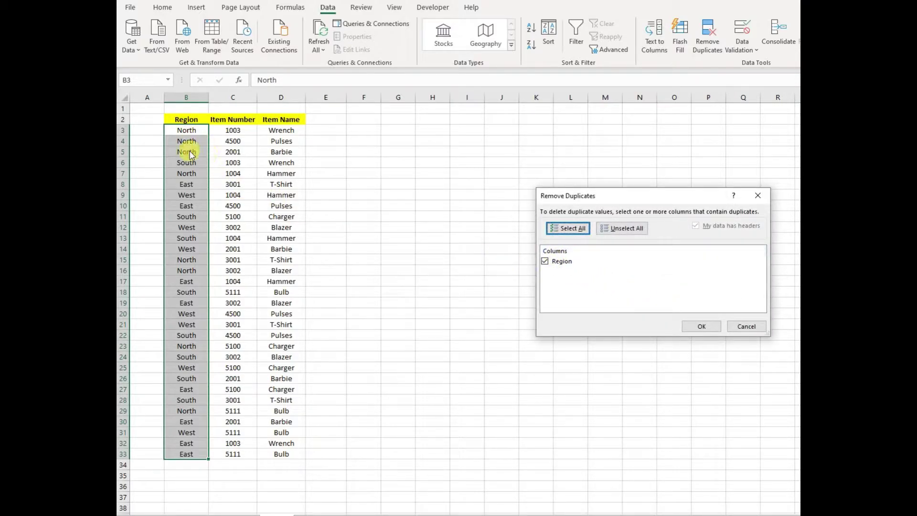
pyautogui.click(702, 327)
pyautogui.click(641, 297)
pyautogui.click(488, 290)
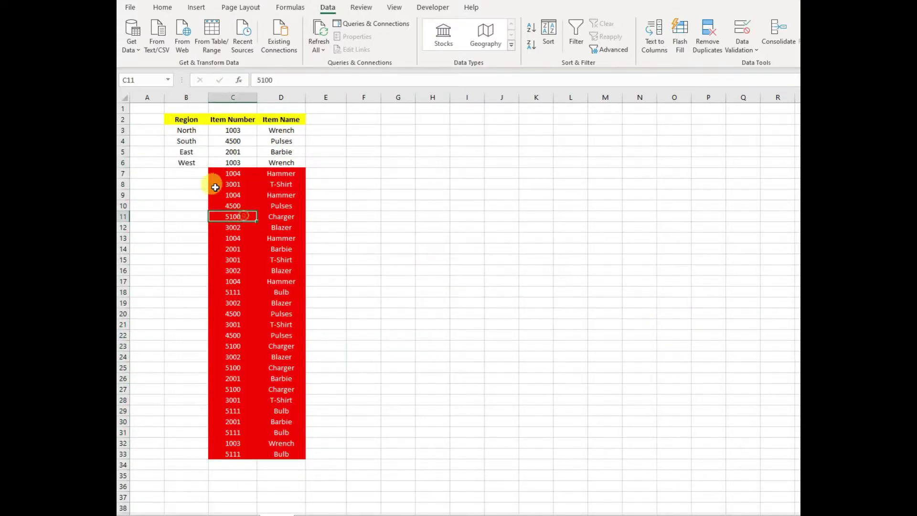
pyautogui.moveTo(187, 128); pyautogui.dragTo(187, 165)
pyautogui.click(313, 193)
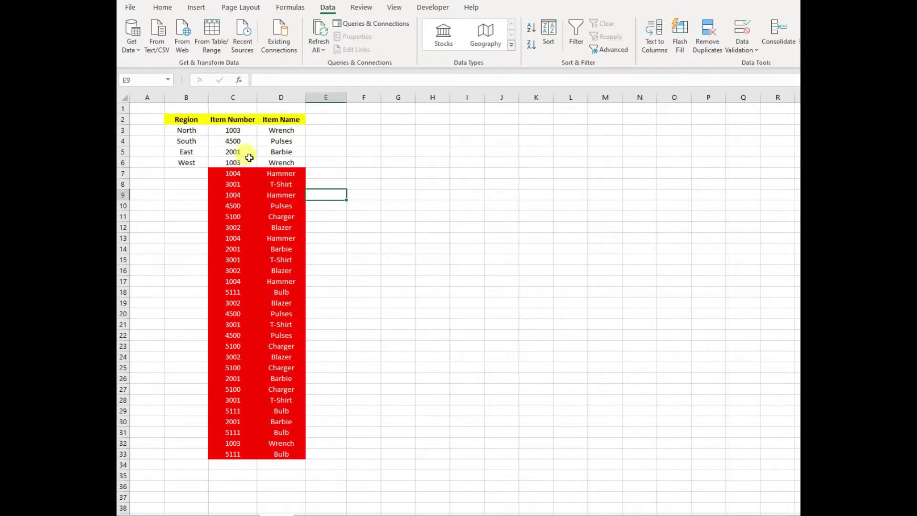
# Step: Remove the duplicate values from the Item Number column, range C3:C33, continuing with the current selection only
pyautogui.click(232, 131)
pyautogui.moveTo(233, 131); pyautogui.dragTo(233, 453)
pyautogui.click(707, 36)
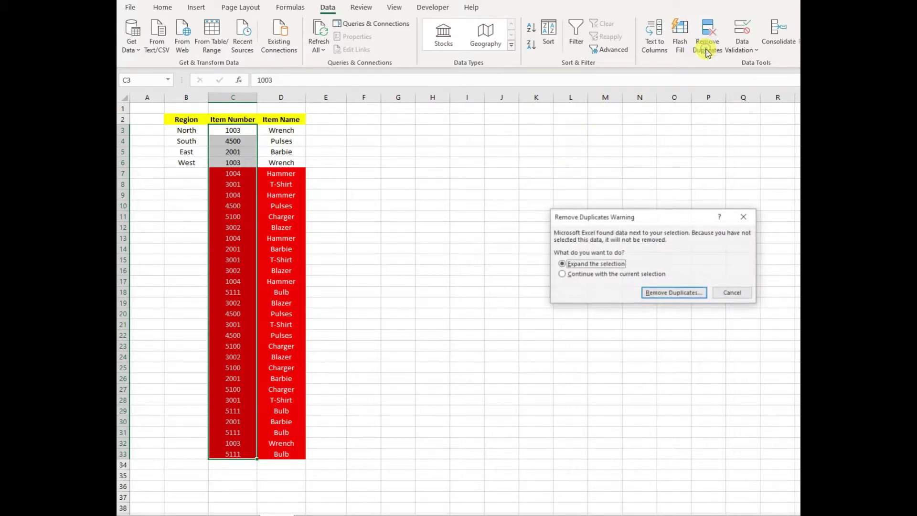
pyautogui.click(578, 275)
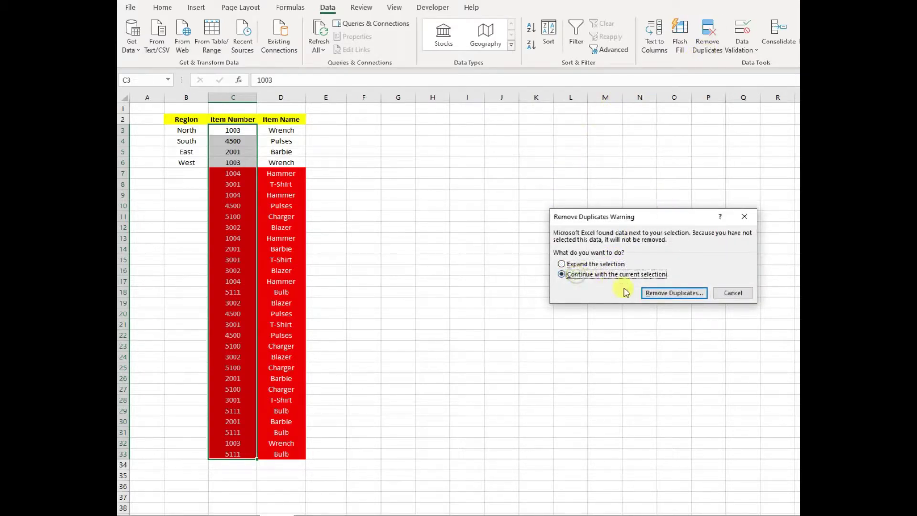
pyautogui.click(656, 293)
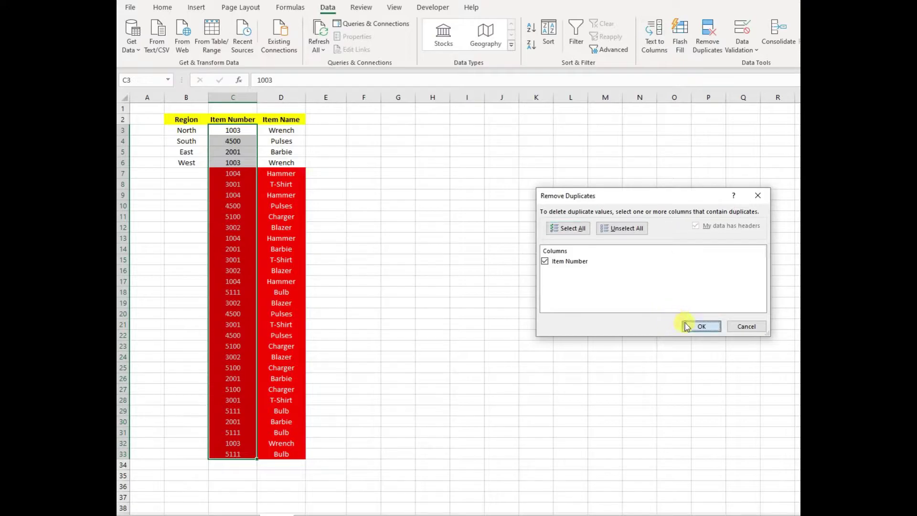
pyautogui.click(701, 327)
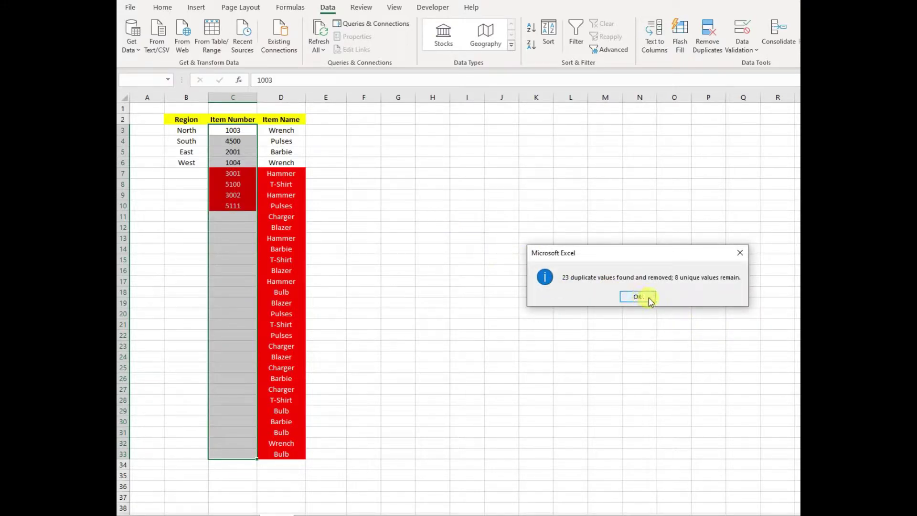
pyautogui.click(638, 297)
pyautogui.click(433, 216)
pyautogui.click(230, 131)
pyautogui.moveTo(230, 130); pyautogui.dragTo(233, 207)
pyautogui.click(331, 193)
# Step: Remove the duplicate values from the Item Name column, range D3:D33, continuing with the current selection only
pyautogui.moveTo(285, 132); pyautogui.dragTo(284, 455)
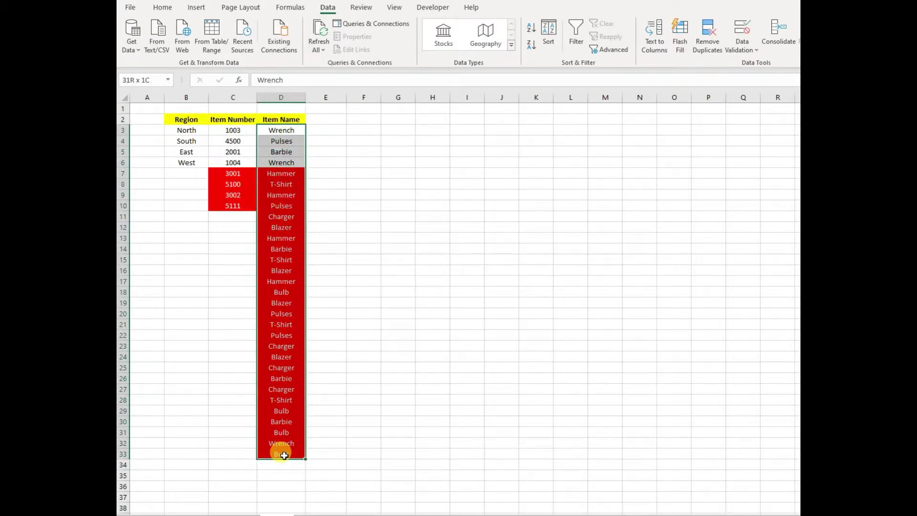
pyautogui.click(707, 36)
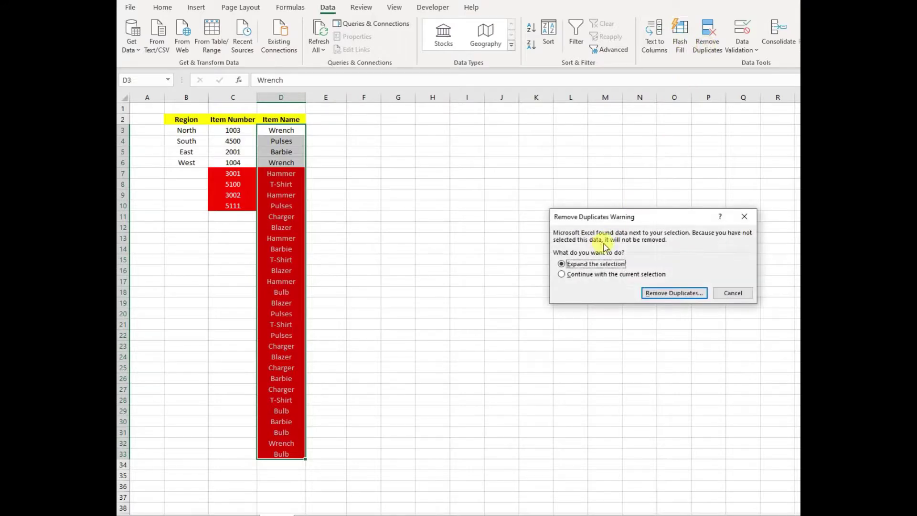
pyautogui.click(582, 277)
pyautogui.click(641, 293)
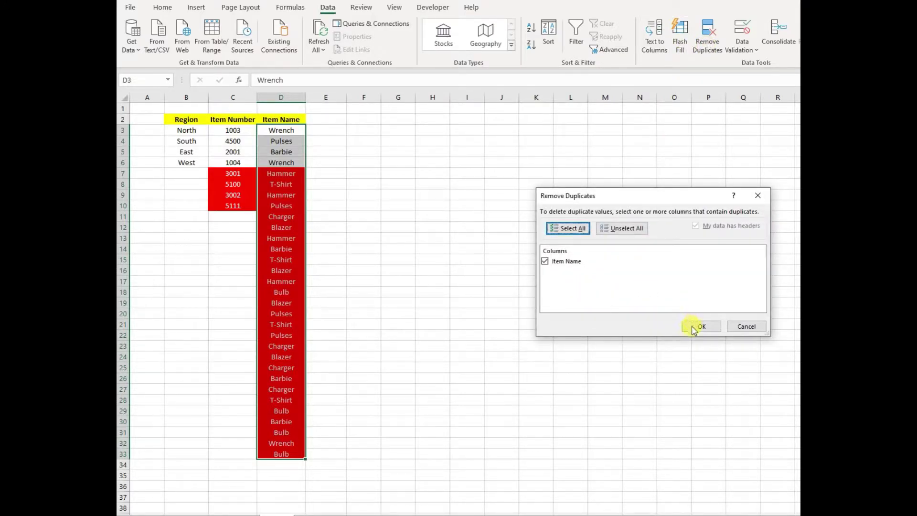
pyautogui.click(694, 328)
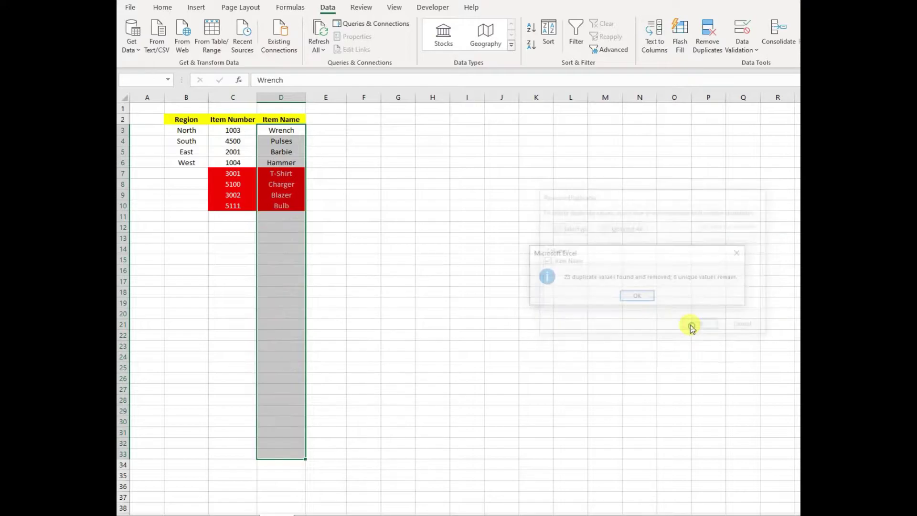
pyautogui.click(627, 298)
pyautogui.click(536, 344)
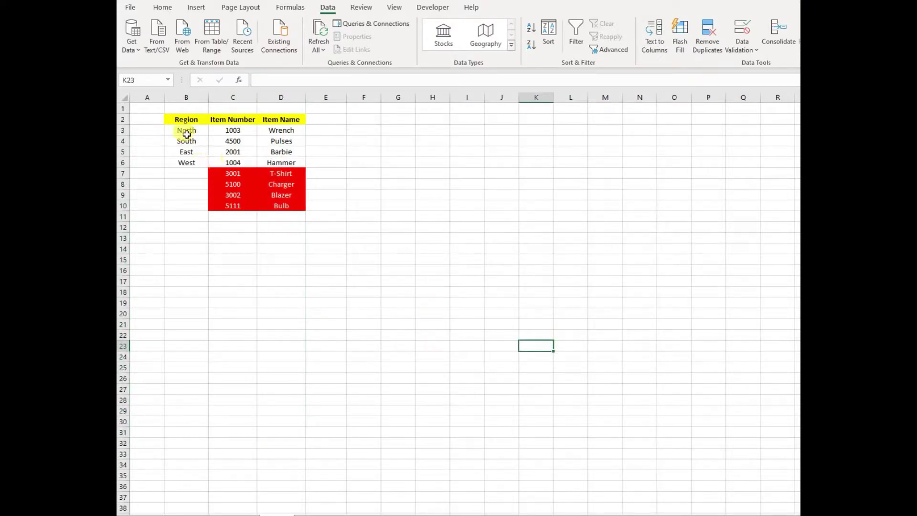
# Step: Clear the formatting of the Item Number and Item Name values, range C3:D10, and centre them horizontally
pyautogui.moveTo(185, 130); pyautogui.dragTo(310, 207)
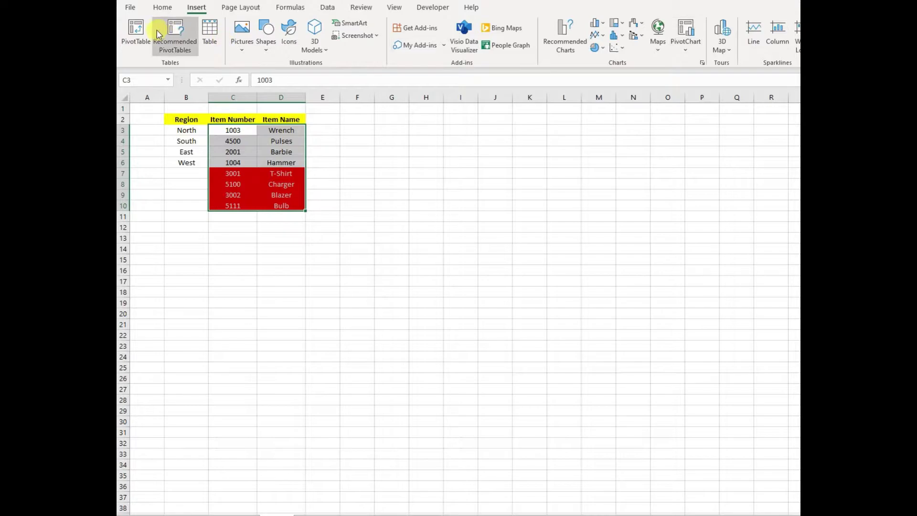
pyautogui.click(162, 8)
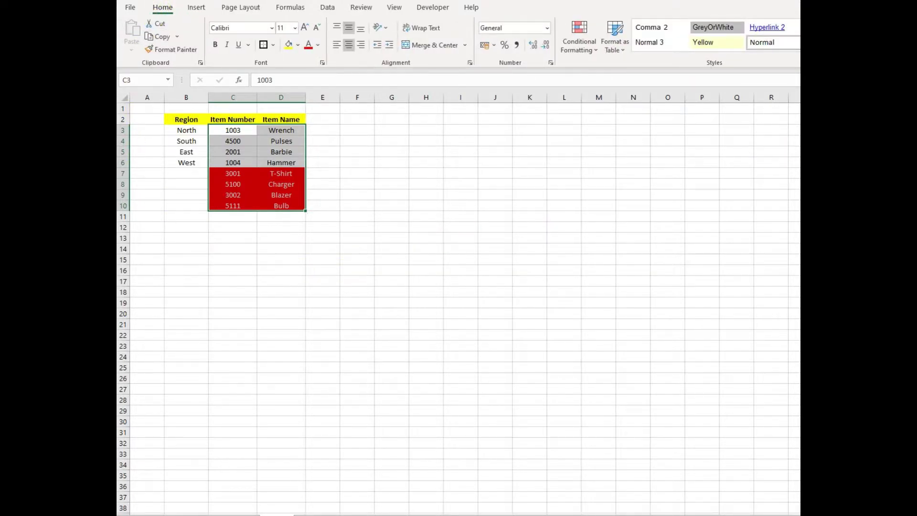
pyautogui.hotkey('alt', 'h')
pyautogui.press('e')
pyautogui.press('f')
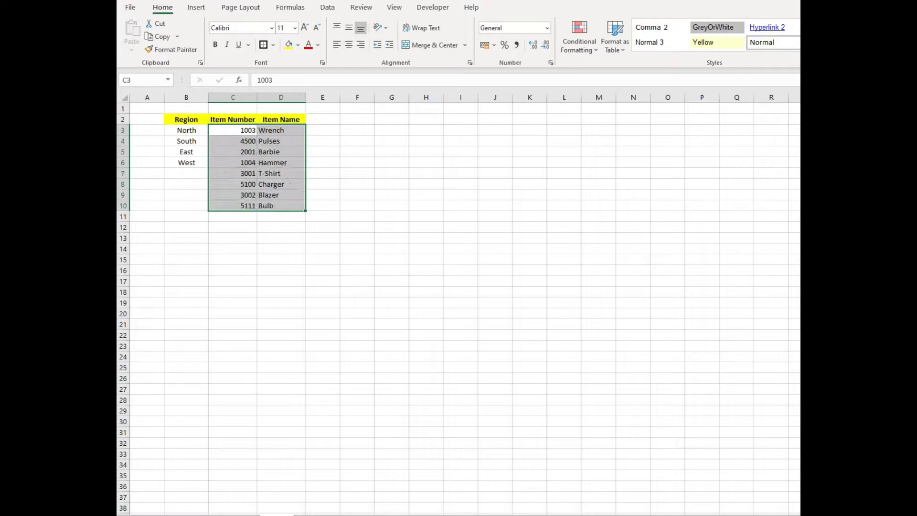
pyautogui.click(350, 44)
pyautogui.click(391, 183)
pyautogui.moveTo(186, 131); pyautogui.dragTo(290, 203)
pyautogui.click(426, 238)
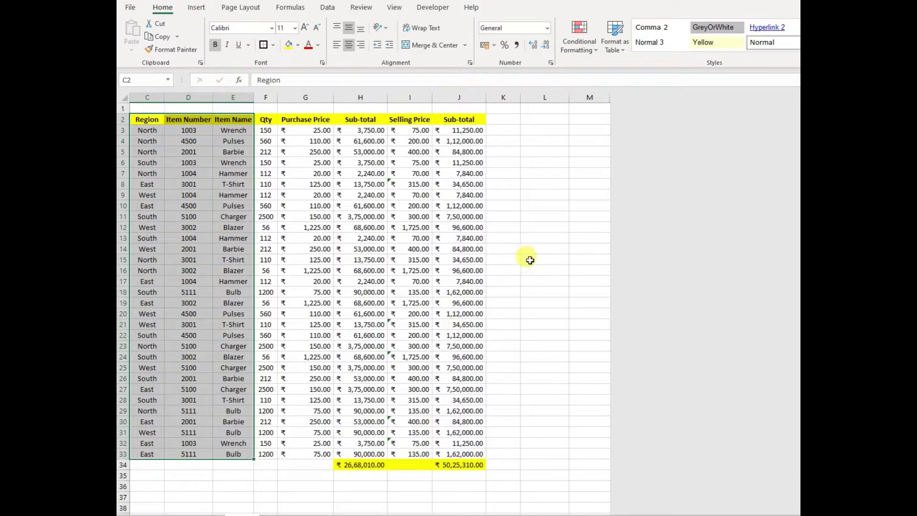
# Step: Copy the Region, Item Number and Item Name headers, C2:E2, of the sales table to cell K2 beside the table
pyautogui.click(556, 227)
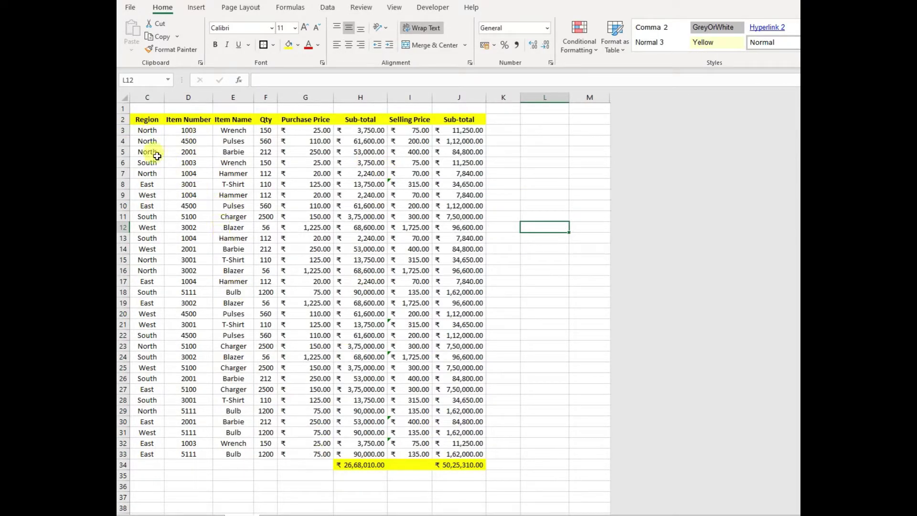
pyautogui.click(144, 120)
pyautogui.moveTo(144, 121); pyautogui.dragTo(229, 121)
pyautogui.hotkey('ctrl', 'c')
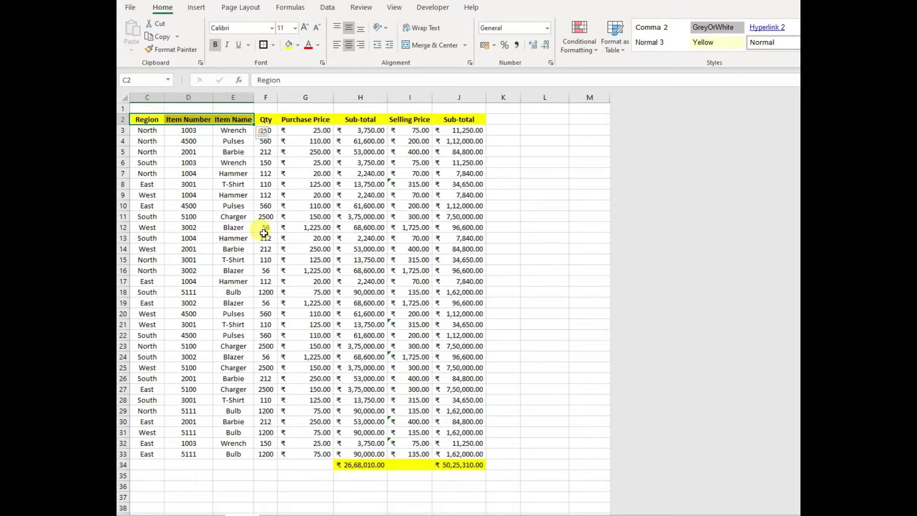
pyautogui.click(530, 117)
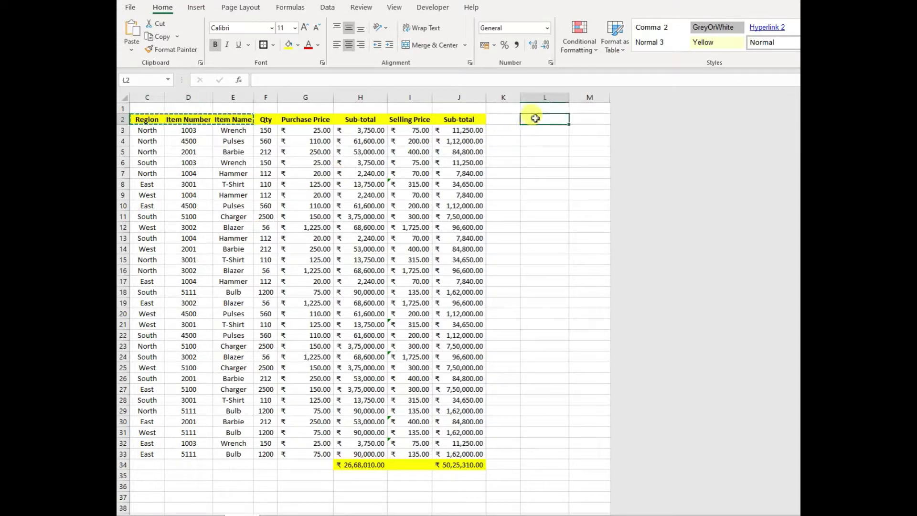
pyautogui.click(517, 116)
pyautogui.hotkey('ctrl', 'v')
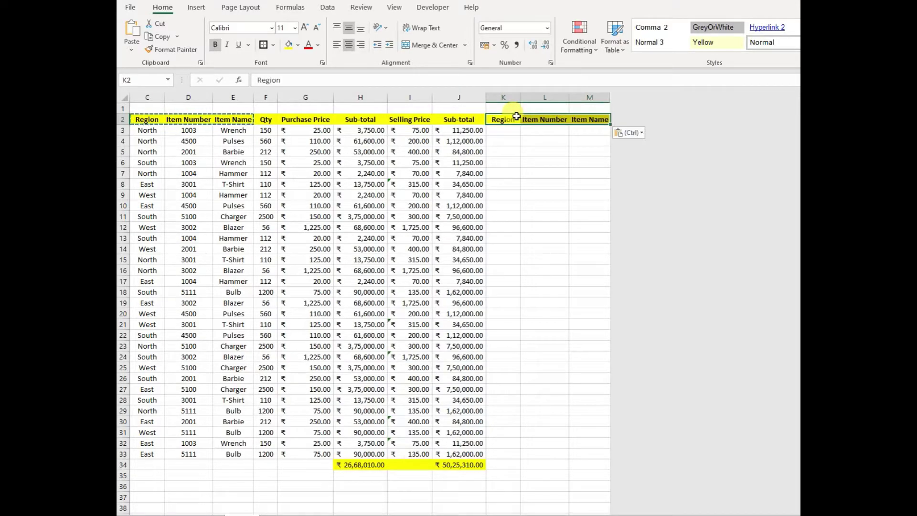
pyautogui.click(535, 174)
# Step: Move the copied Item Number header to K3 and Item Name to K4 below Region, and auto-fit the width of column K
pyautogui.click(501, 118)
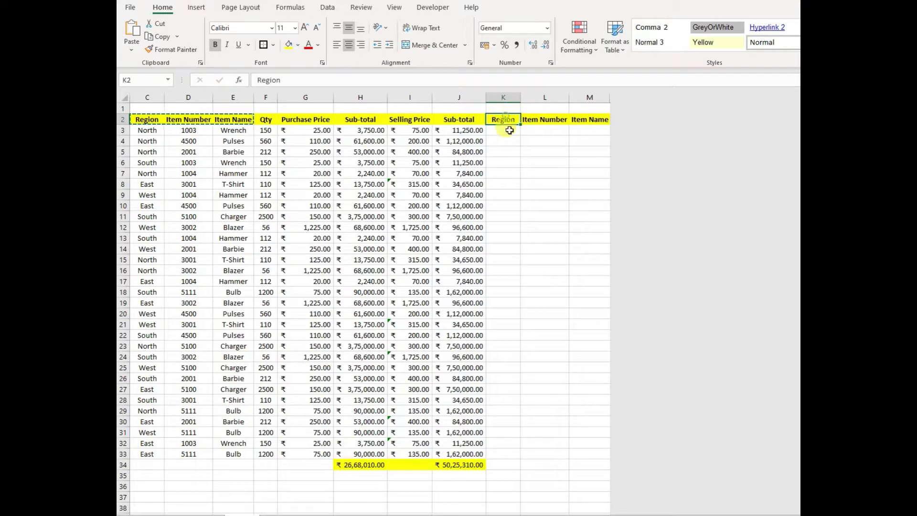
pyautogui.click(538, 122)
pyautogui.click(512, 132)
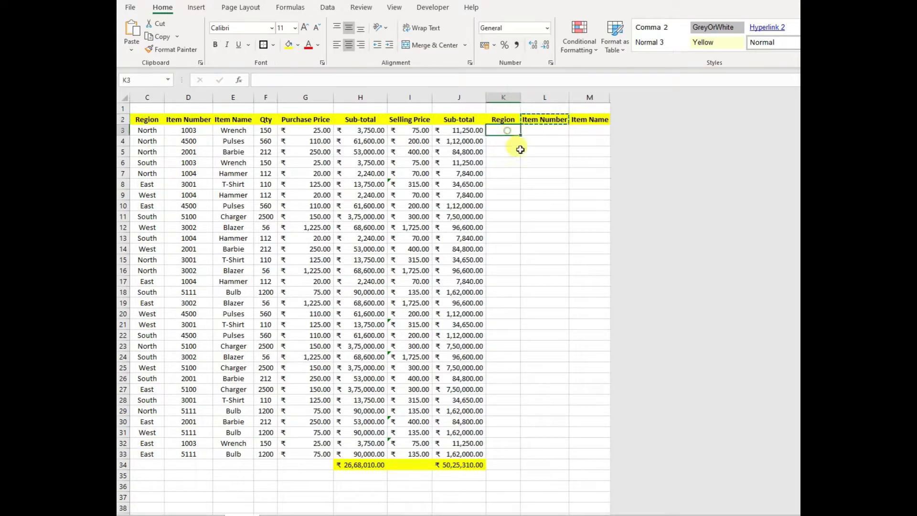
pyautogui.hotkey('ctrl', 'v')
pyautogui.click(588, 120)
pyautogui.hotkey('ctrl', 'x')
pyautogui.click(502, 141)
pyautogui.hotkey('ctrl', 'v')
pyautogui.click(507, 227)
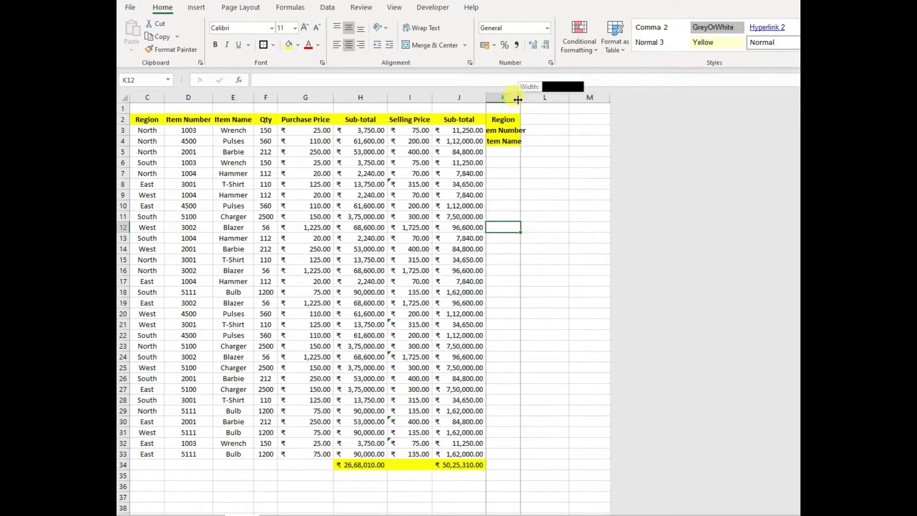
pyautogui.doubleClick(518, 98)
# Step: Insert a blank column between the sales table and the stacked labels, and clear the new column's formatting
pyautogui.rightClick(511, 97)
pyautogui.click(528, 184)
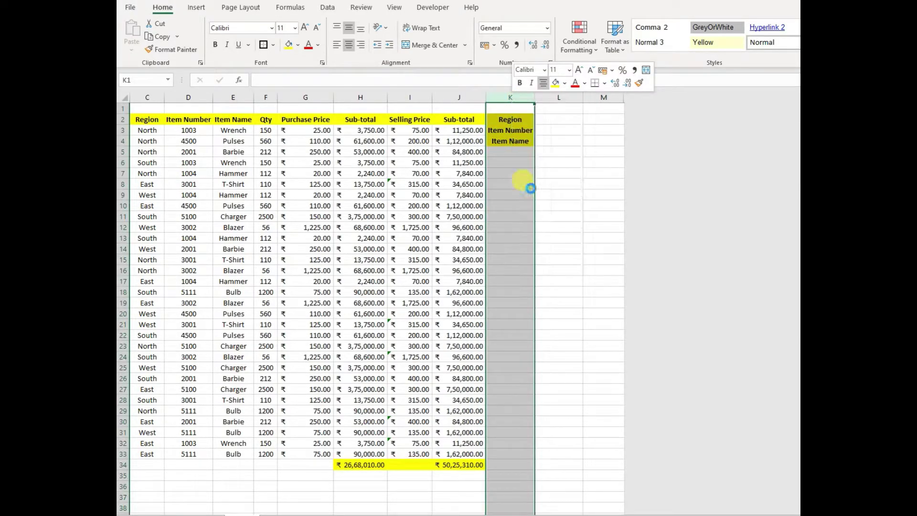
pyautogui.click(580, 223)
pyautogui.click(514, 97)
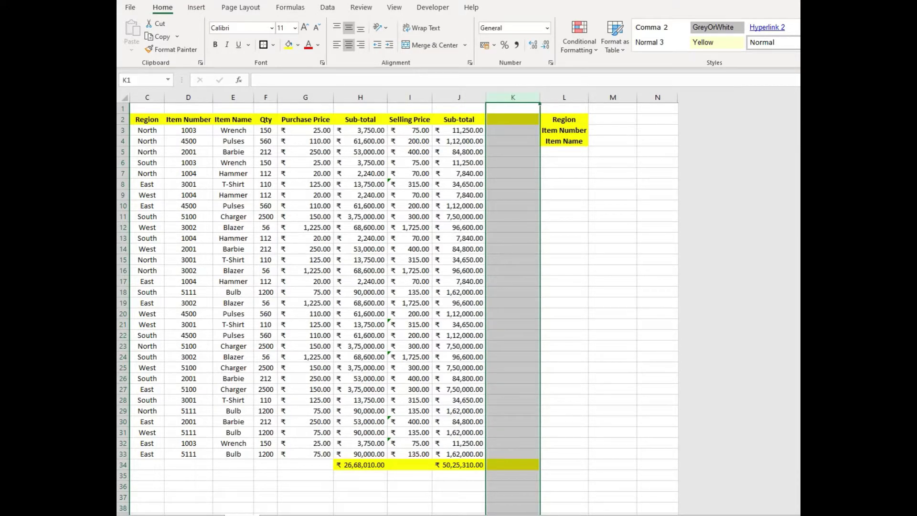
pyautogui.click(526, 280)
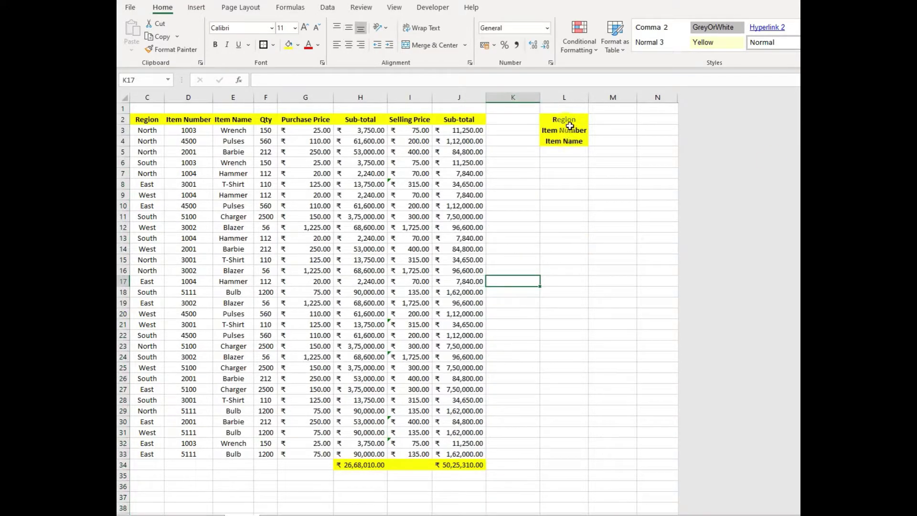
# Step: Add a List data validation to cell M2 beside Region with source =Sheet2!$B$3:$B$6, and check its drop-down choices
pyautogui.click(603, 119)
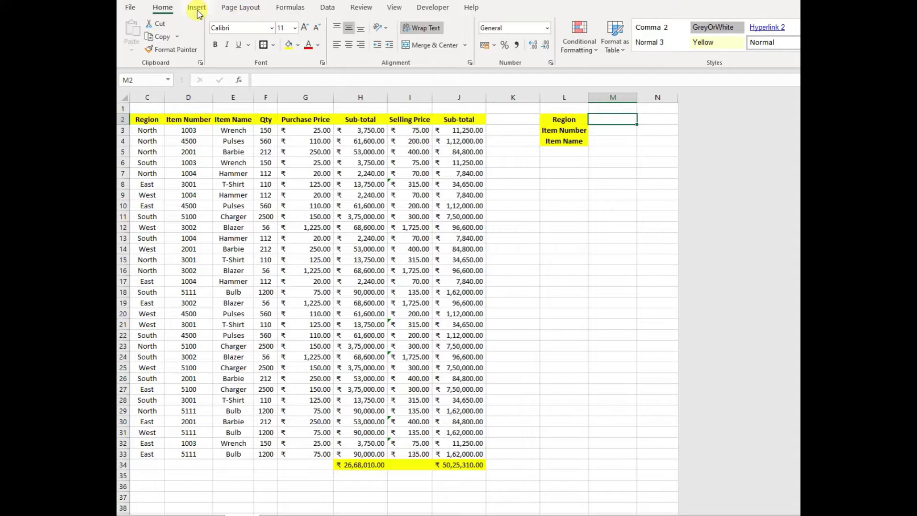
pyautogui.click(327, 7)
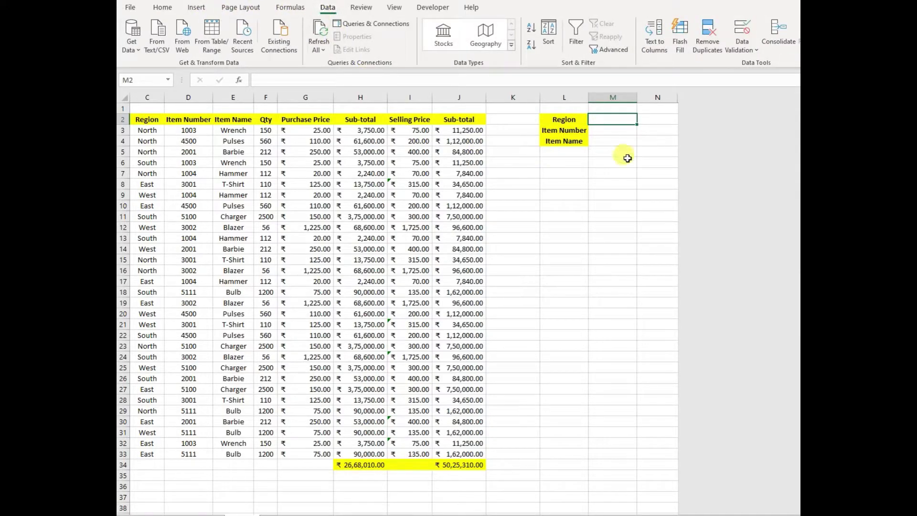
pyautogui.click(743, 49)
pyautogui.click(760, 64)
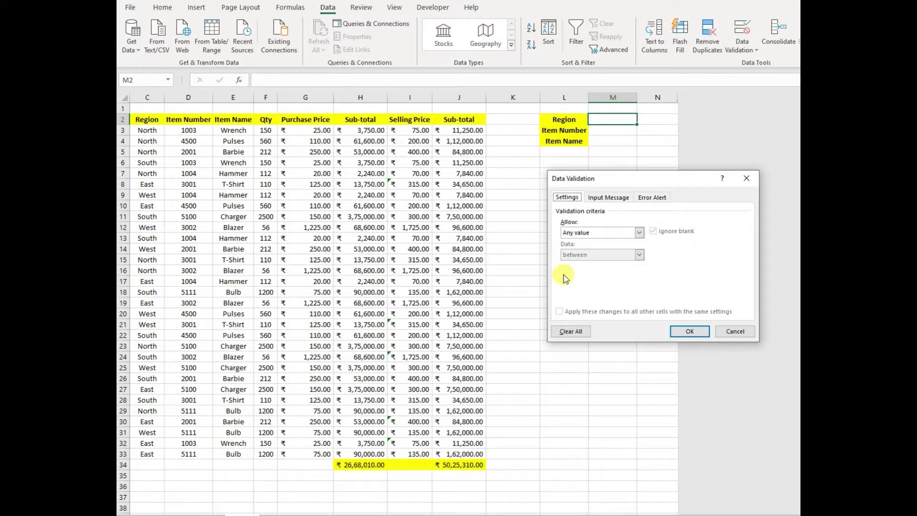
pyautogui.click(639, 233)
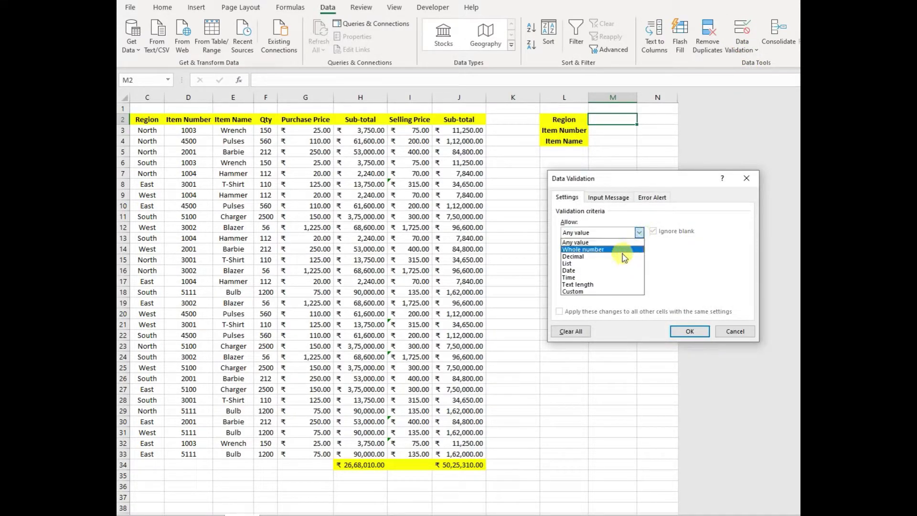
pyautogui.click(608, 263)
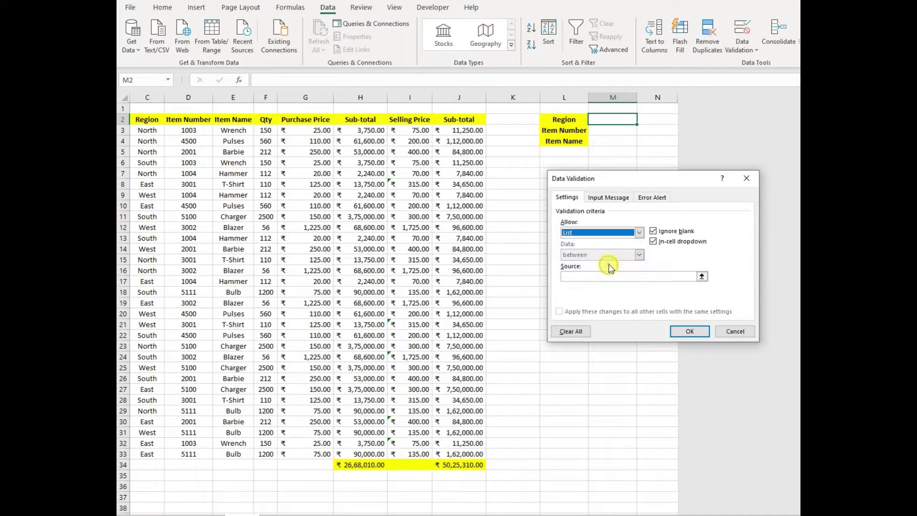
pyautogui.click(700, 278)
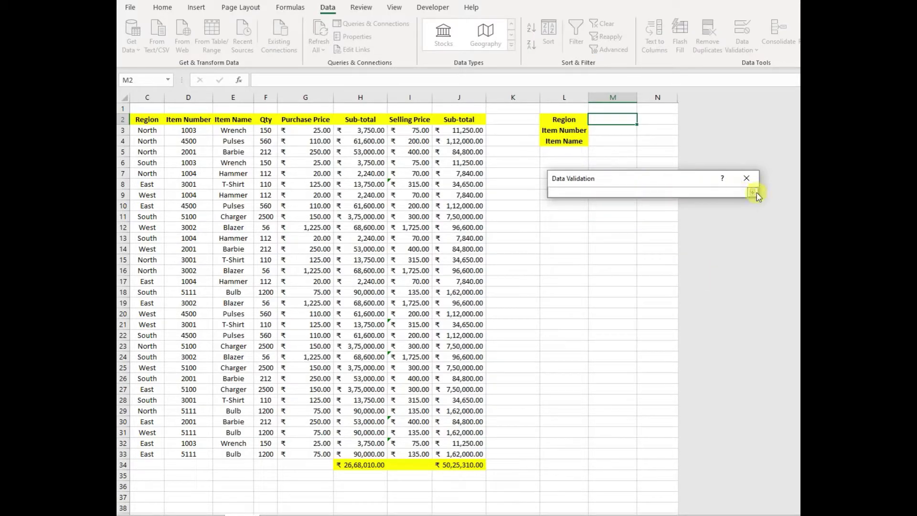
pyautogui.click(753, 192)
pyautogui.click(277, 515)
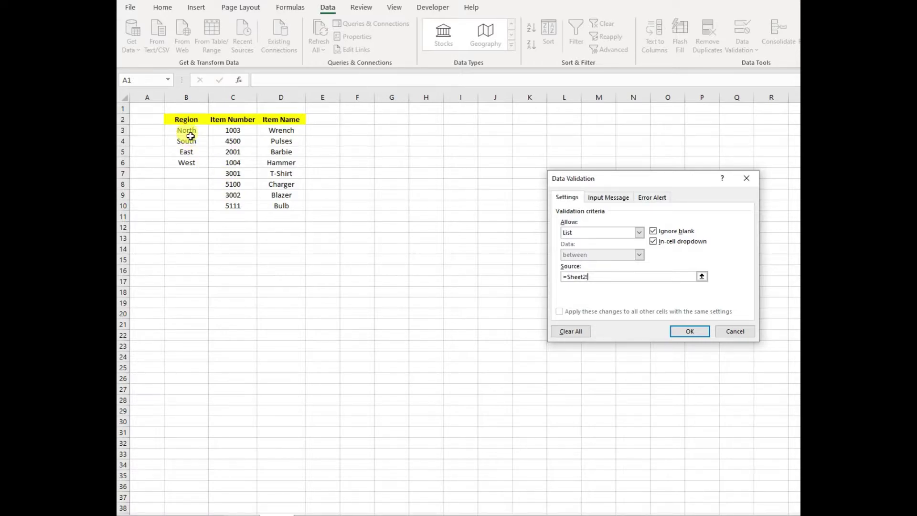
pyautogui.moveTo(191, 135); pyautogui.dragTo(192, 162)
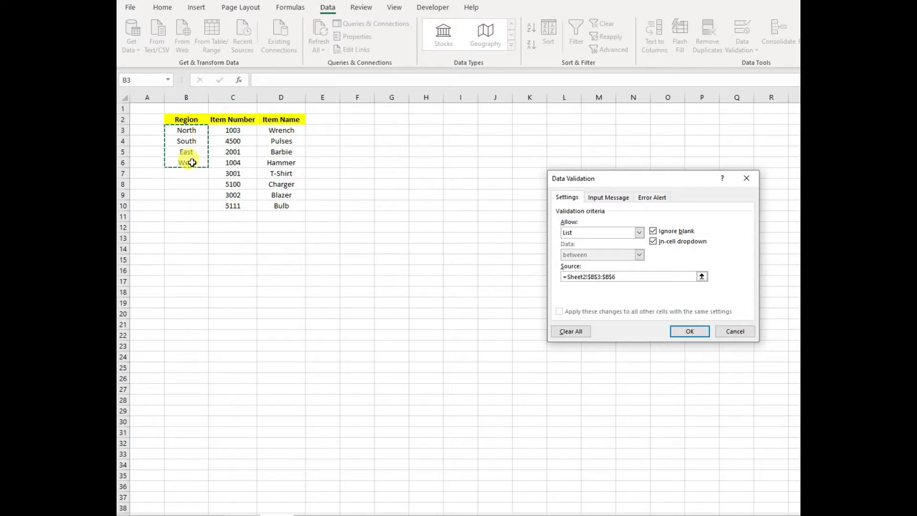
pyautogui.click(690, 332)
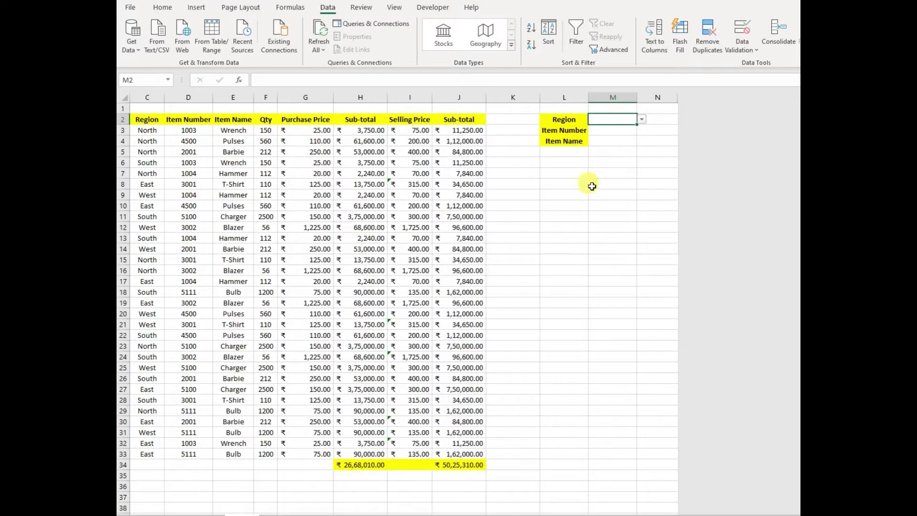
pyautogui.click(642, 119)
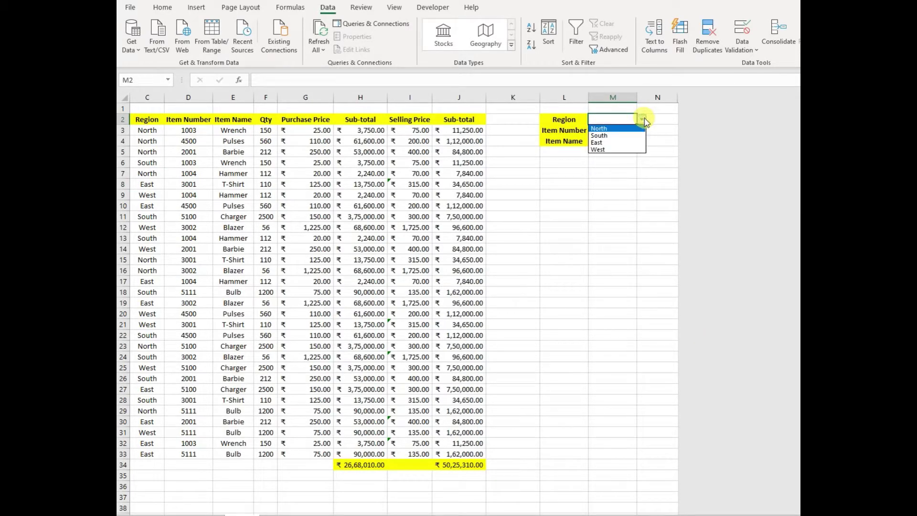
pyautogui.click(625, 195)
# Step: Add a List data validation to cell M3 beside Item Number with source =Sheet2!$C$3:$C$10, and check its drop-down choices
pyautogui.click(566, 131)
pyautogui.click(600, 131)
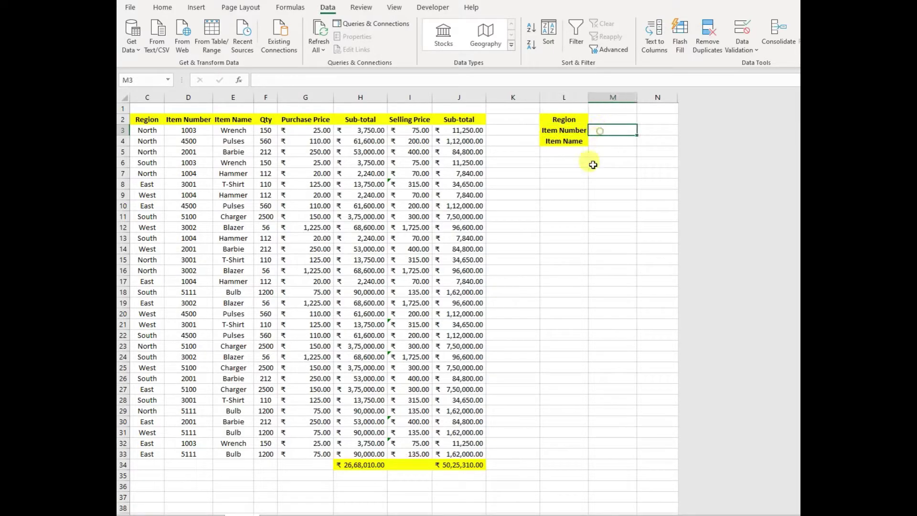
pyautogui.click(742, 46)
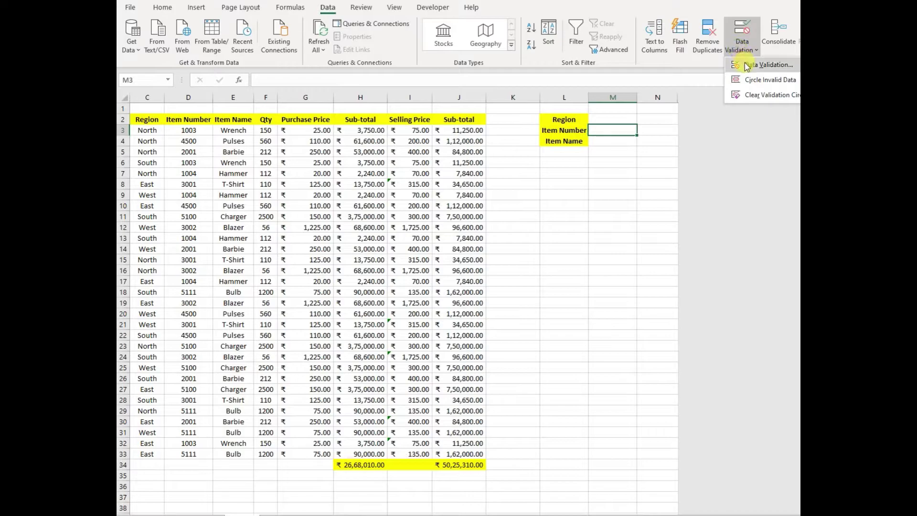
pyautogui.click(748, 66)
pyautogui.click(603, 233)
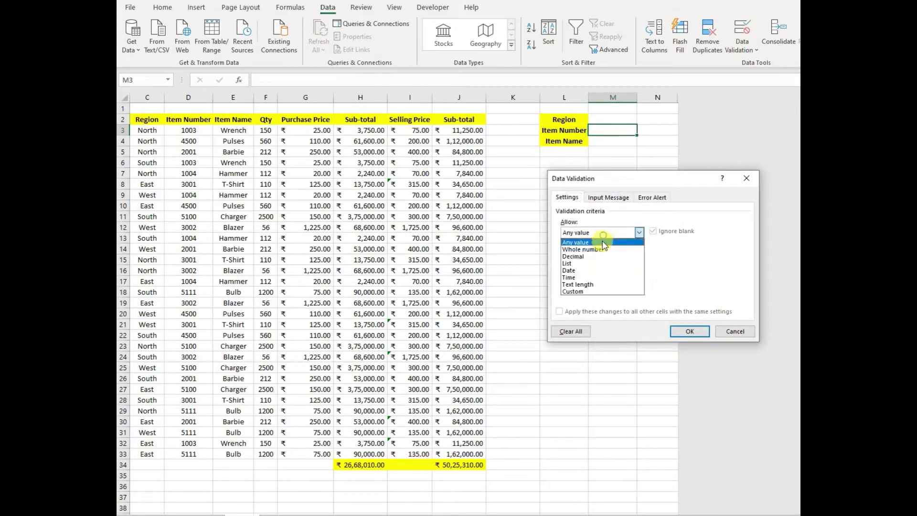
pyautogui.click(593, 259)
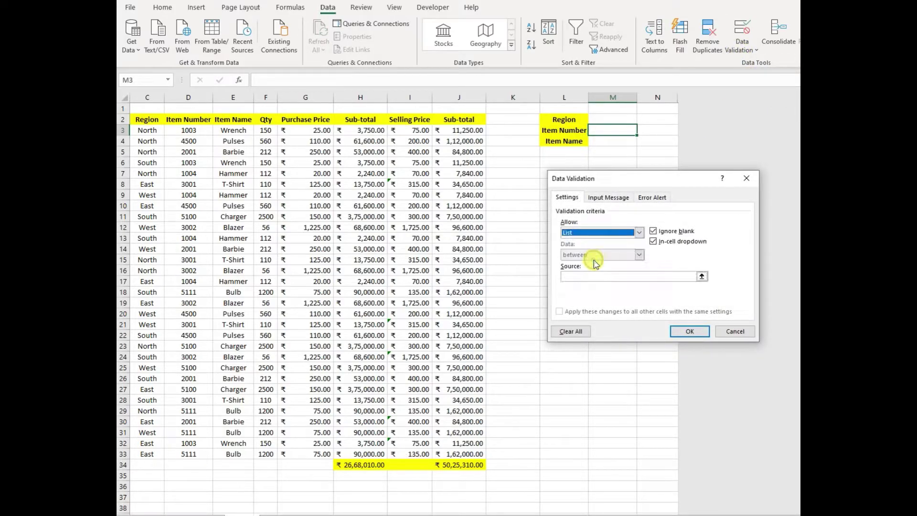
pyautogui.click(702, 276)
pyautogui.click(277, 515)
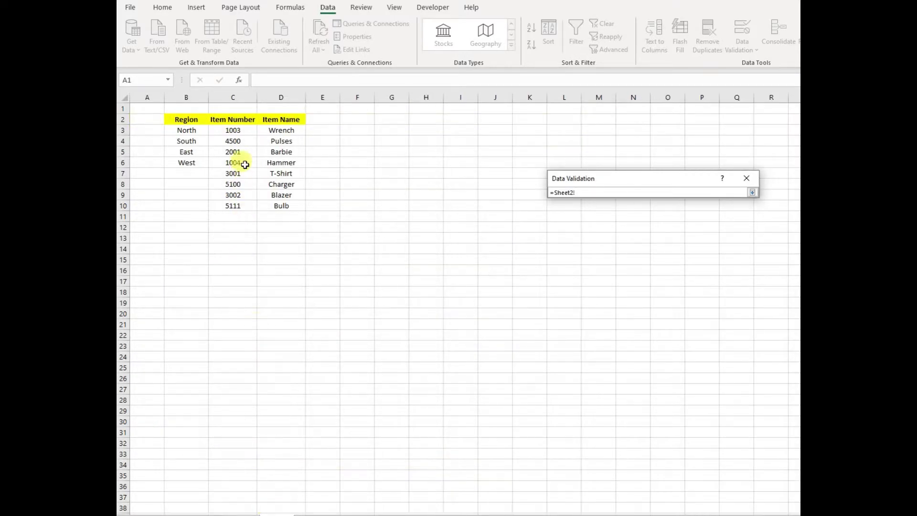
pyautogui.moveTo(233, 132); pyautogui.dragTo(241, 207)
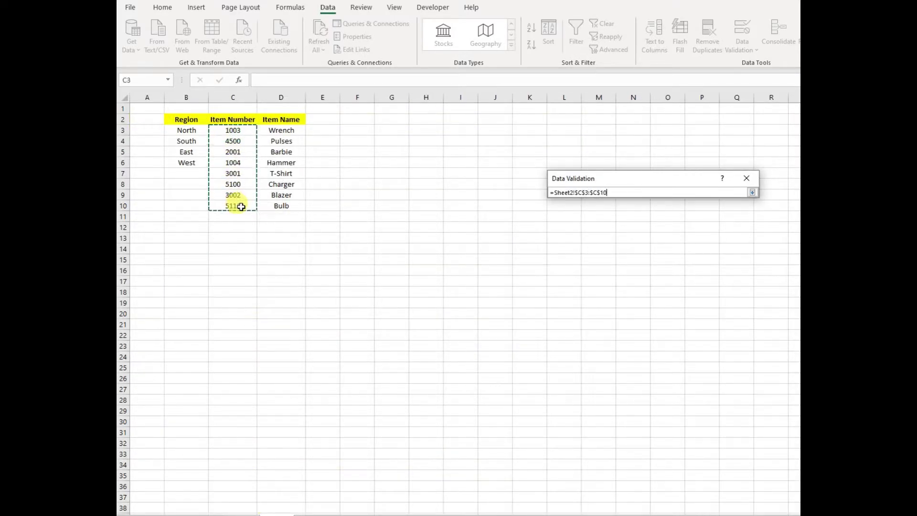
pyautogui.press('Return')
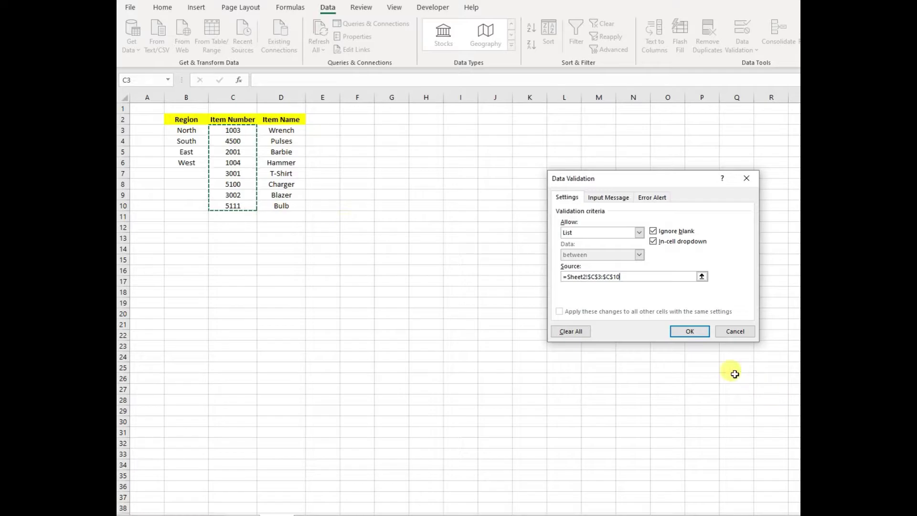
pyautogui.click(700, 333)
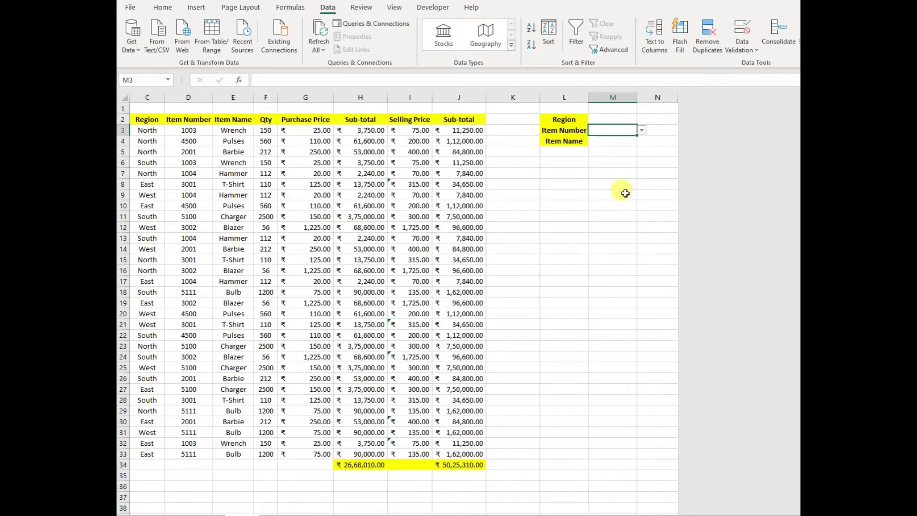
pyautogui.click(642, 129)
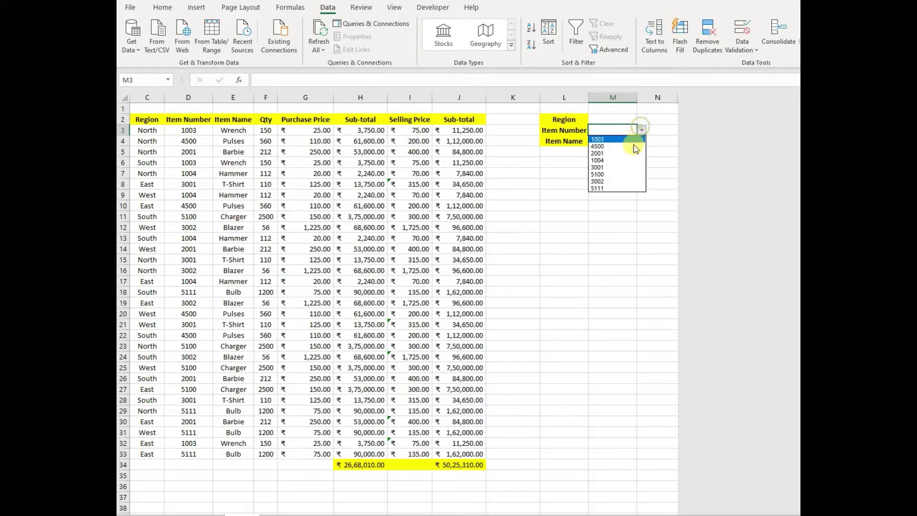
pyautogui.click(602, 229)
# Step: Add a List data validation to cell M4 beside Item Name with source =Sheet2!$D$3:$D$10
pyautogui.click(564, 141)
pyautogui.click(601, 142)
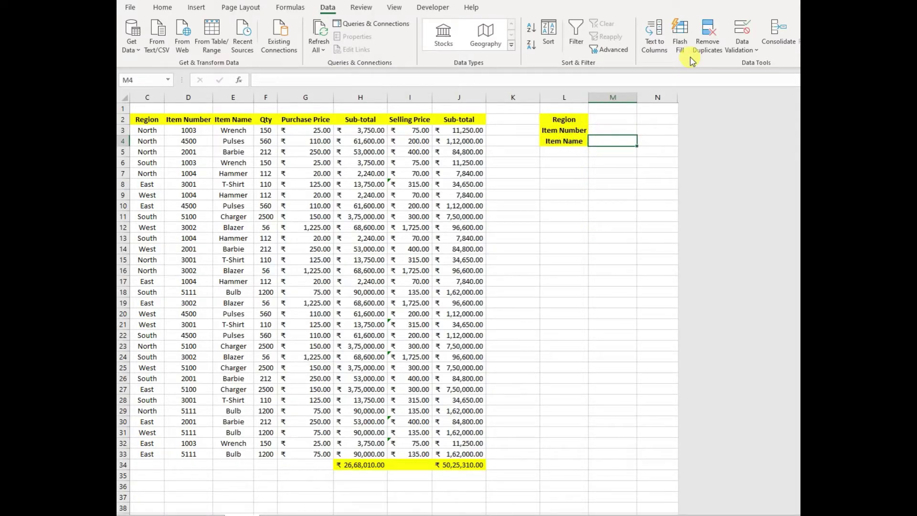
pyautogui.click(742, 43)
pyautogui.click(748, 71)
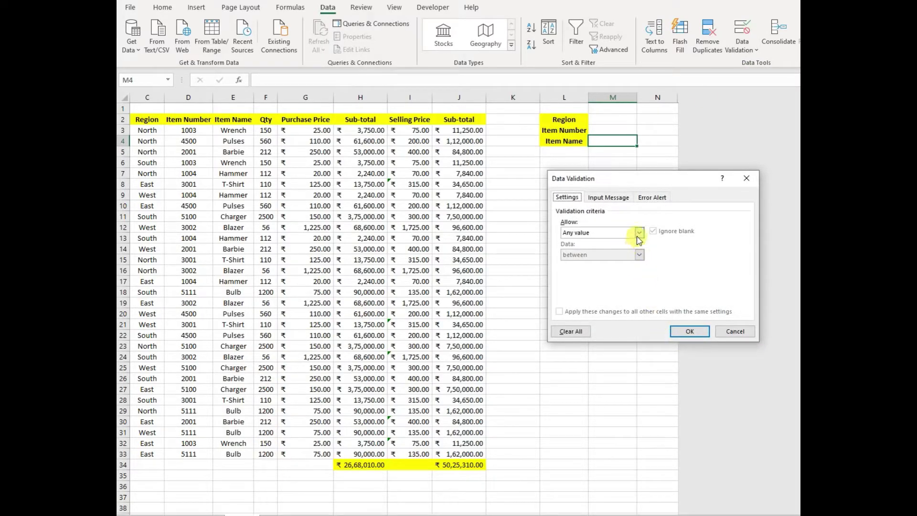
pyautogui.click(639, 234)
pyautogui.click(610, 262)
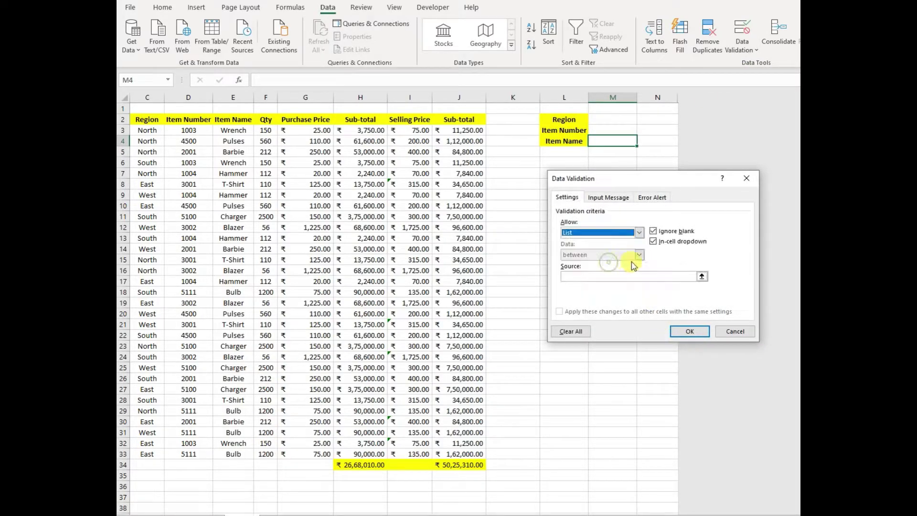
pyautogui.click(703, 276)
pyautogui.click(275, 515)
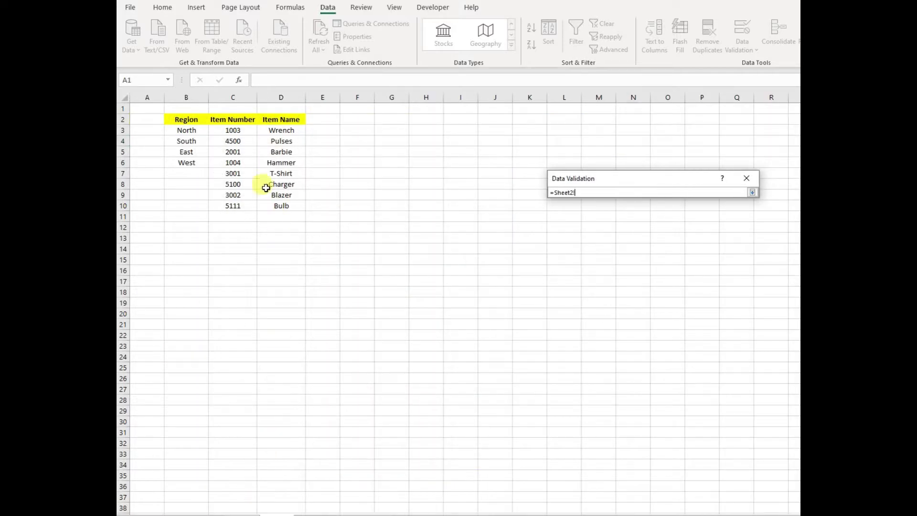
pyautogui.moveTo(269, 133); pyautogui.dragTo(283, 207)
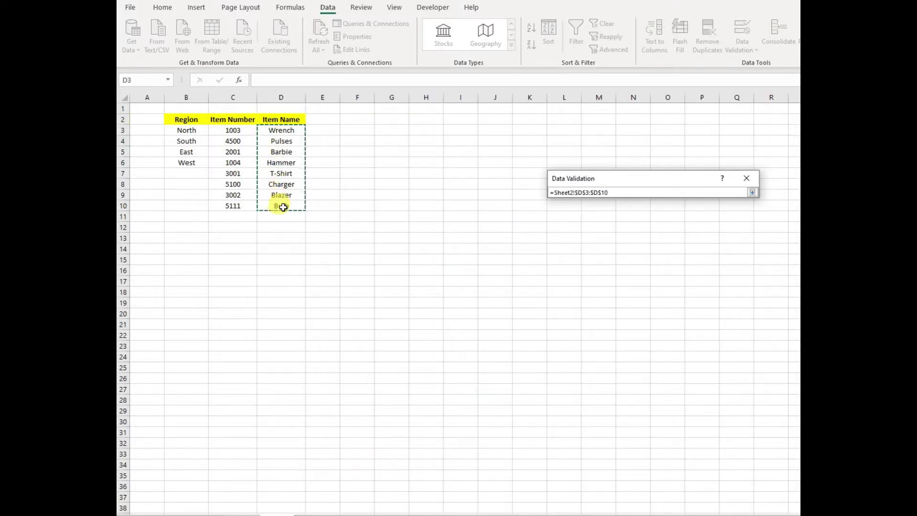
pyautogui.press('Return')
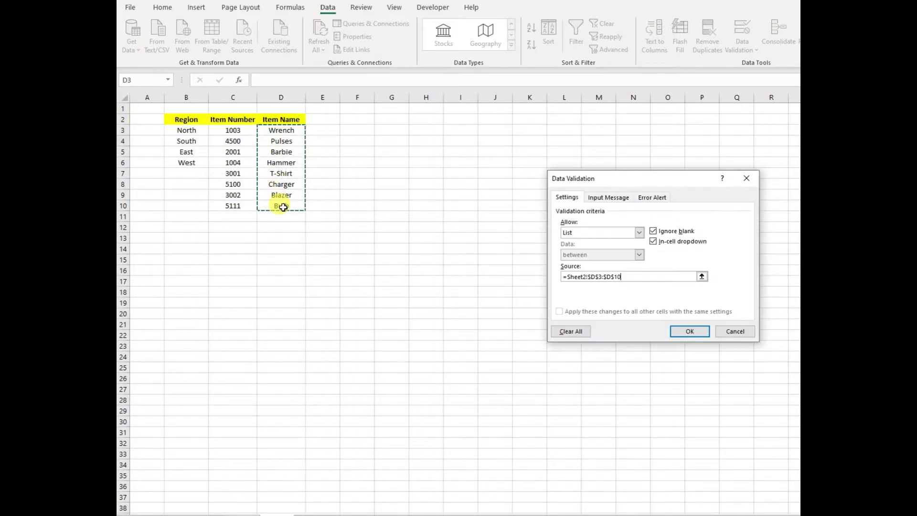
pyautogui.click(681, 331)
pyautogui.click(581, 239)
# Step: Choose North as the Region in cell M2 and review the sales rows it relates to
pyautogui.click(599, 121)
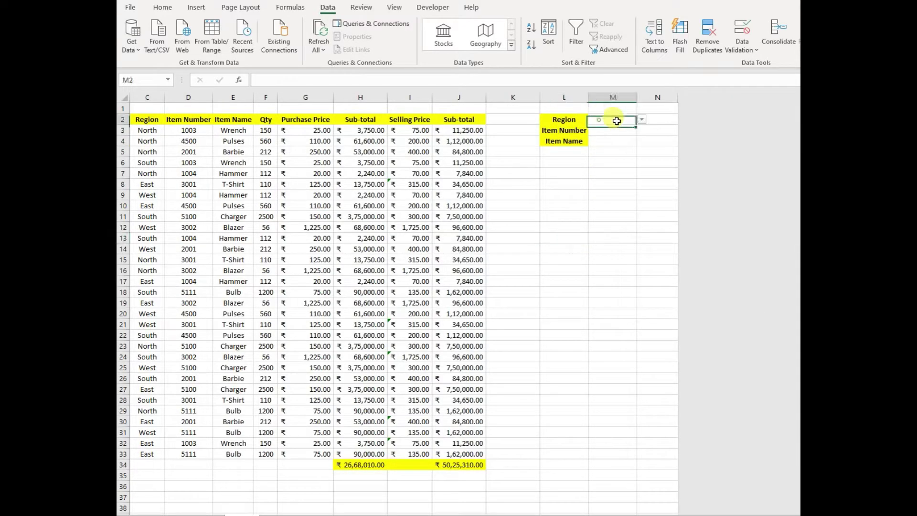
pyautogui.click(640, 120)
pyautogui.click(602, 127)
pyautogui.click(605, 191)
pyautogui.moveTo(146, 134); pyautogui.dragTo(457, 443)
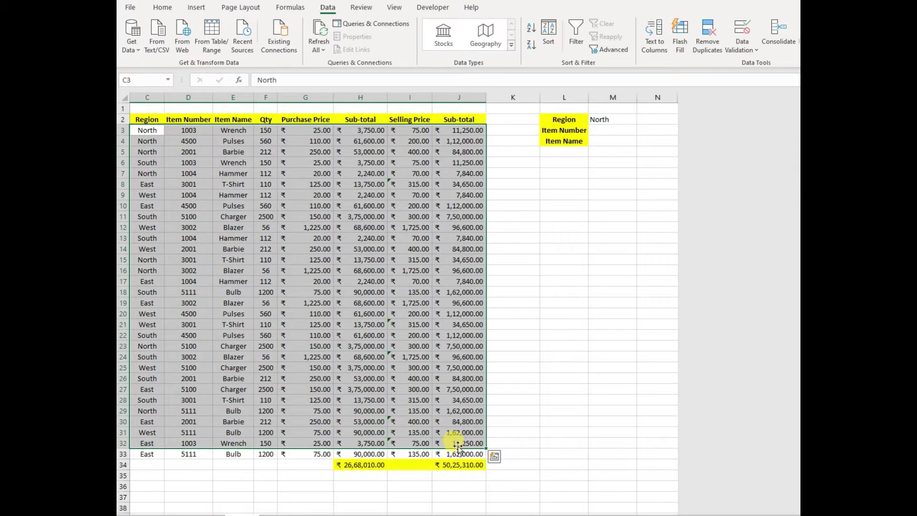
pyautogui.click(598, 367)
pyautogui.click(606, 119)
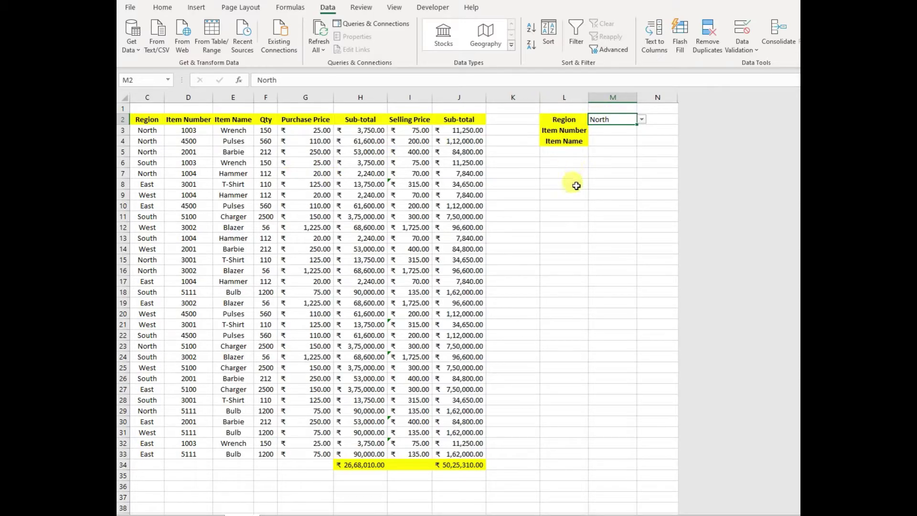
pyautogui.click(548, 175)
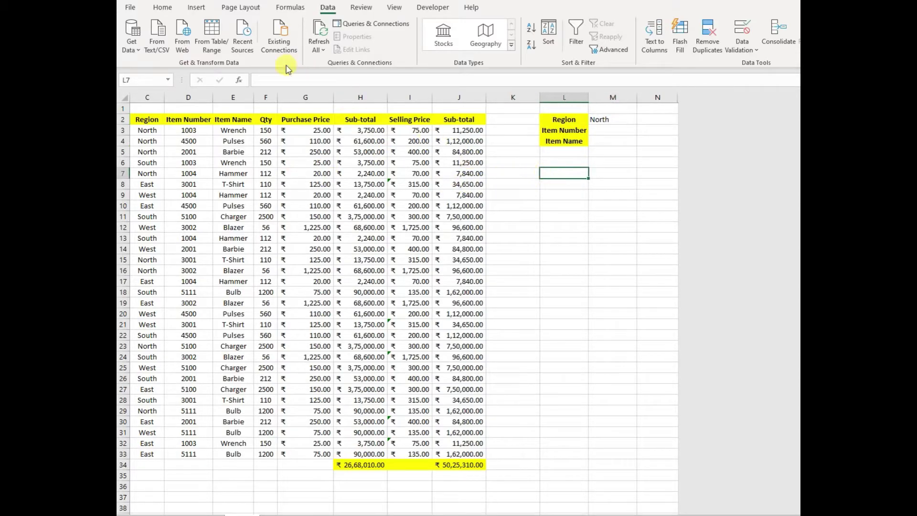
# Step: Create a formula-based conditional formatting rule for the sales rows C3:J33 with the formula =$C3=$M$2
pyautogui.click(161, 8)
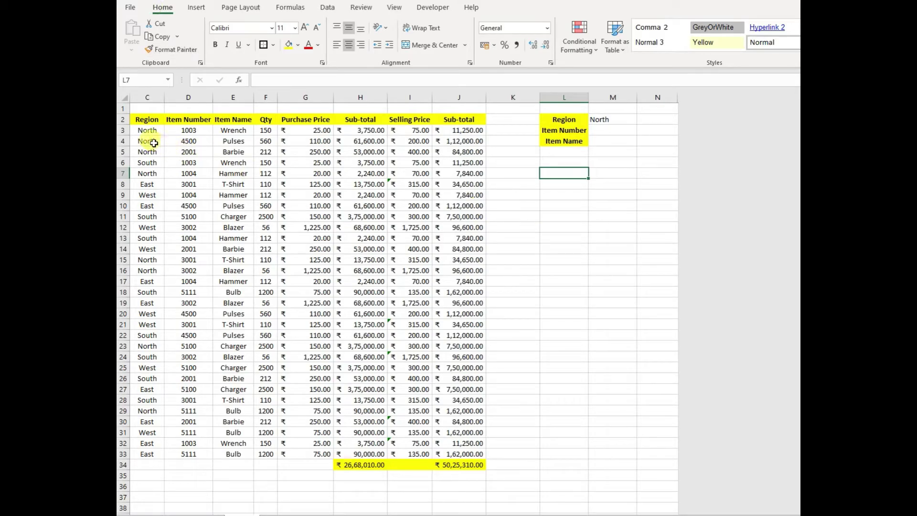
pyautogui.moveTo(143, 132); pyautogui.dragTo(468, 449)
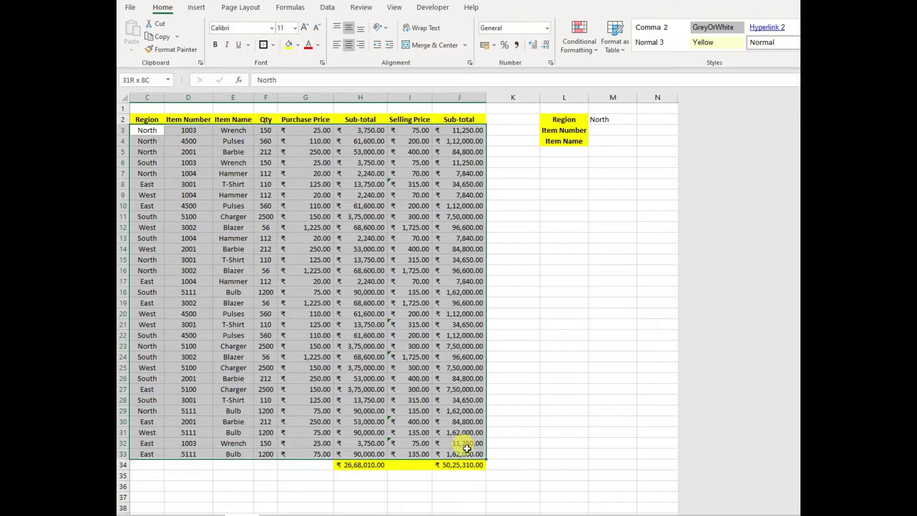
pyautogui.click(587, 49)
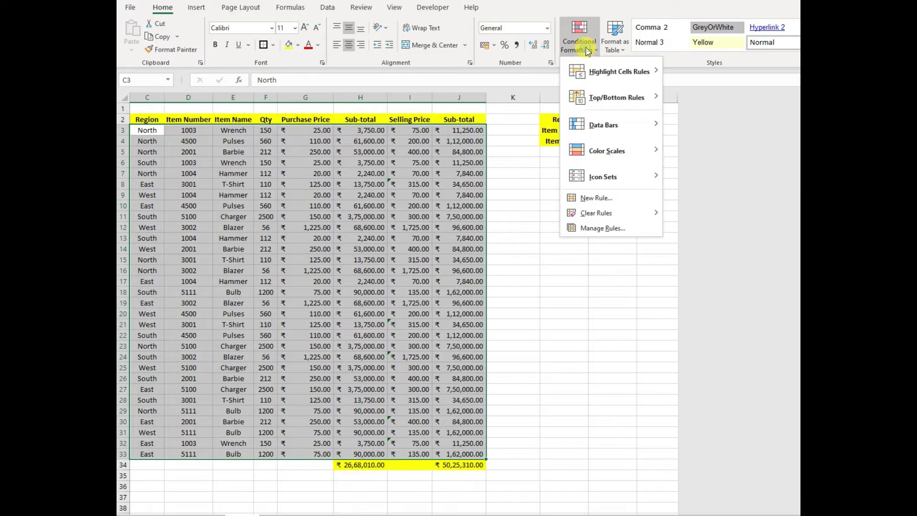
pyautogui.click(597, 203)
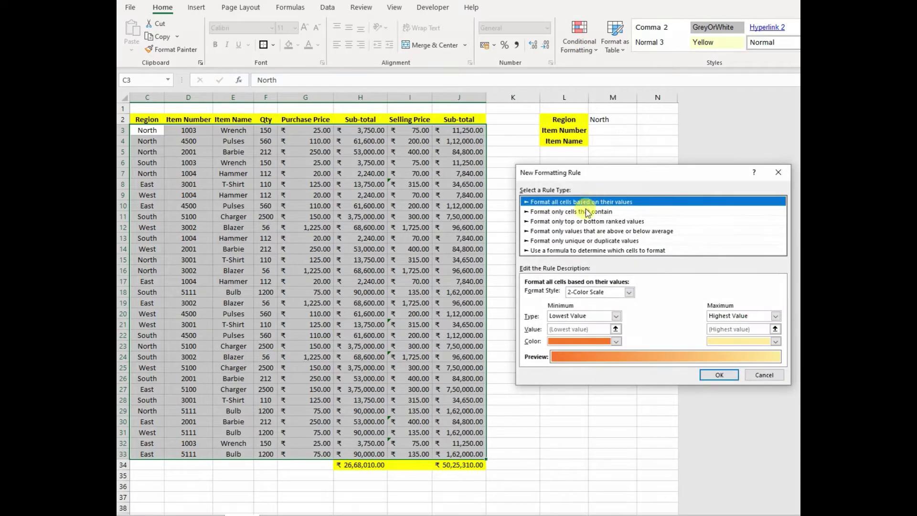
pyautogui.click(563, 251)
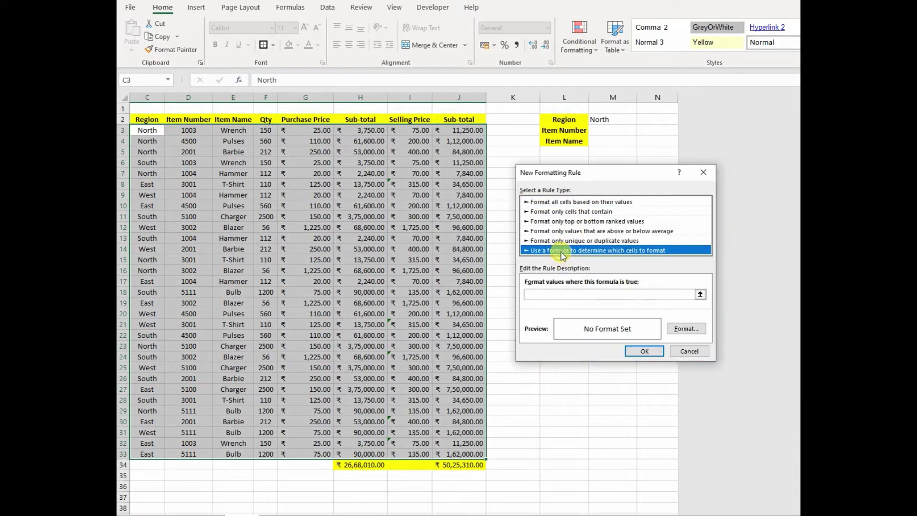
pyautogui.click(556, 293)
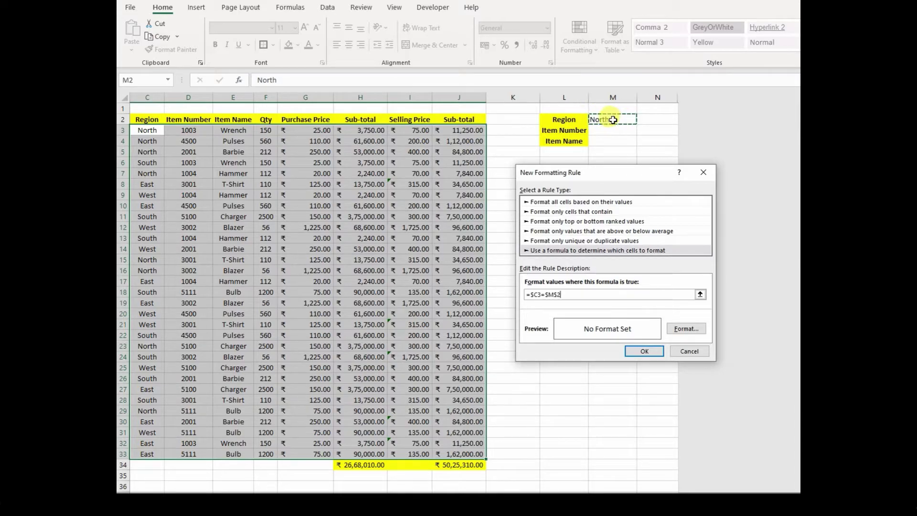
# Step: Give the new formatting rule a green background fill and apply it to the sales rows
pyautogui.click(673, 329)
pyautogui.click(618, 143)
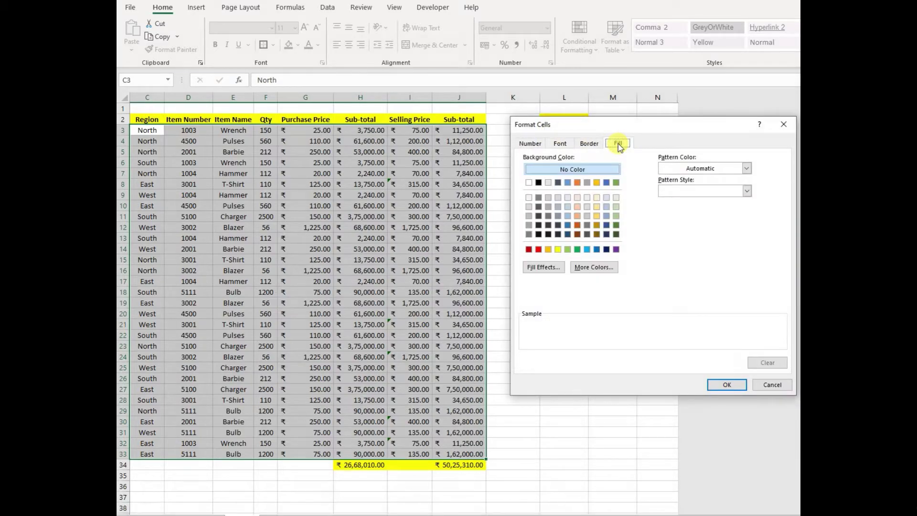
pyautogui.click(578, 249)
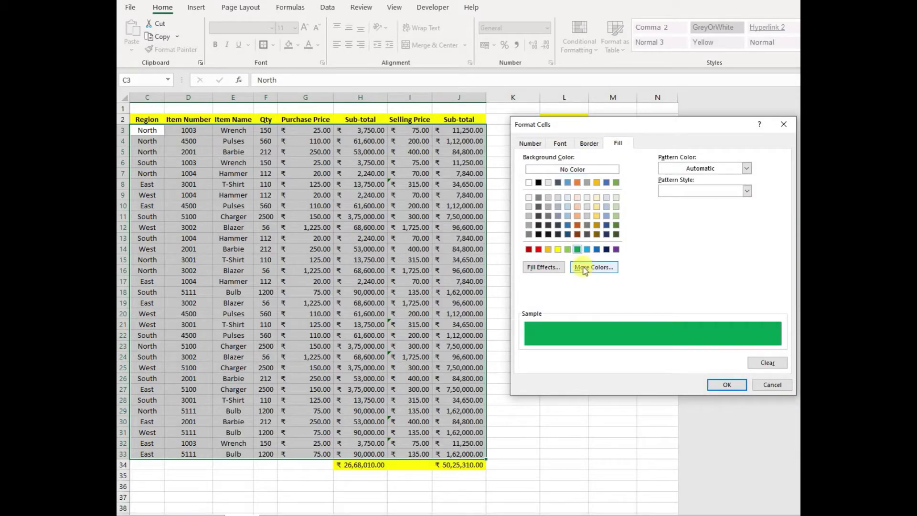
pyautogui.click(725, 385)
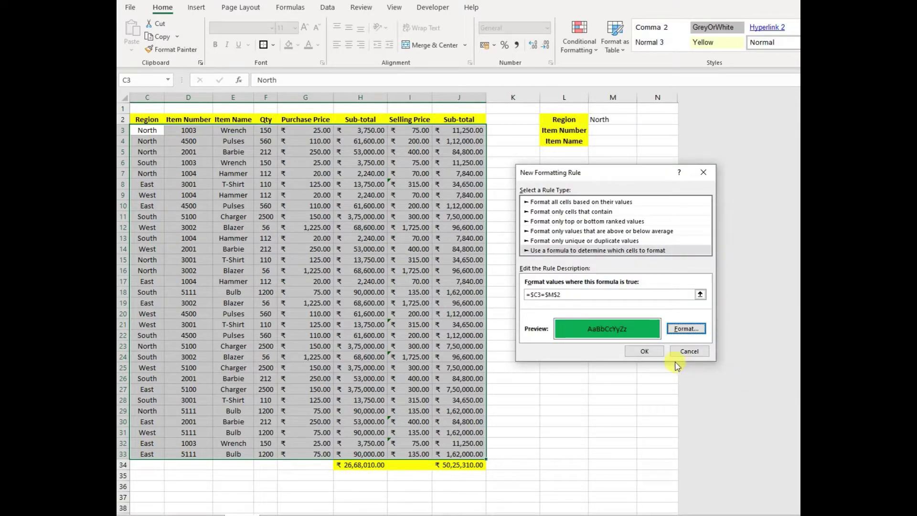
pyautogui.click(646, 351)
pyautogui.click(580, 347)
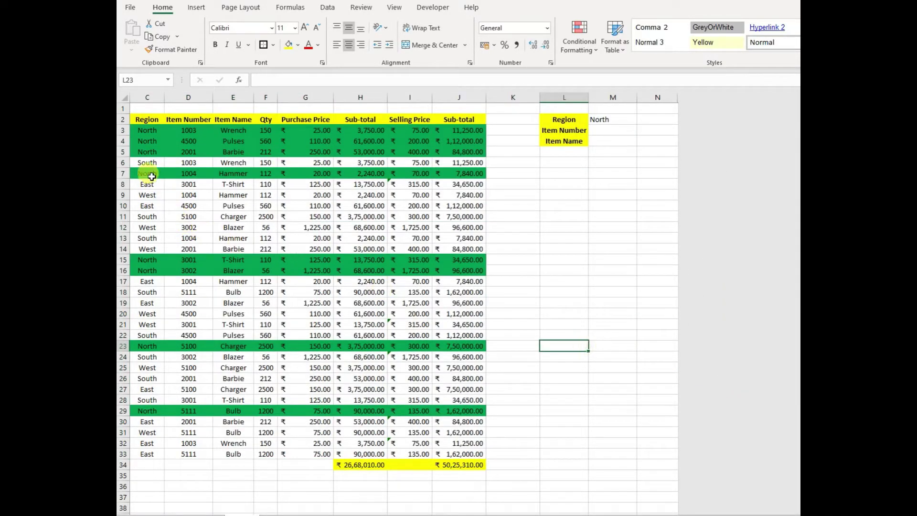
# Step: Test the highlighting by switching the Region in M2 to South and finally to East, and inspect the matching rows
pyautogui.moveTo(142, 132); pyautogui.dragTo(467, 455)
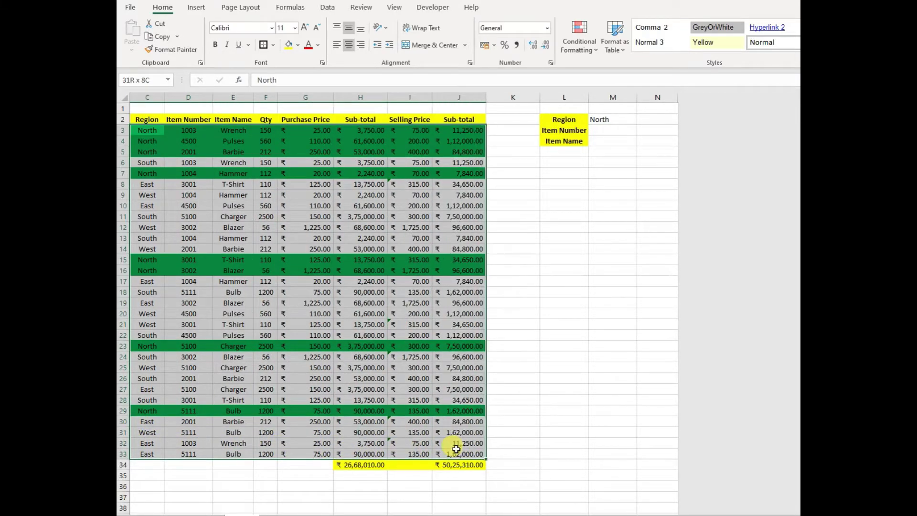
pyautogui.click(266, 217)
pyautogui.click(605, 119)
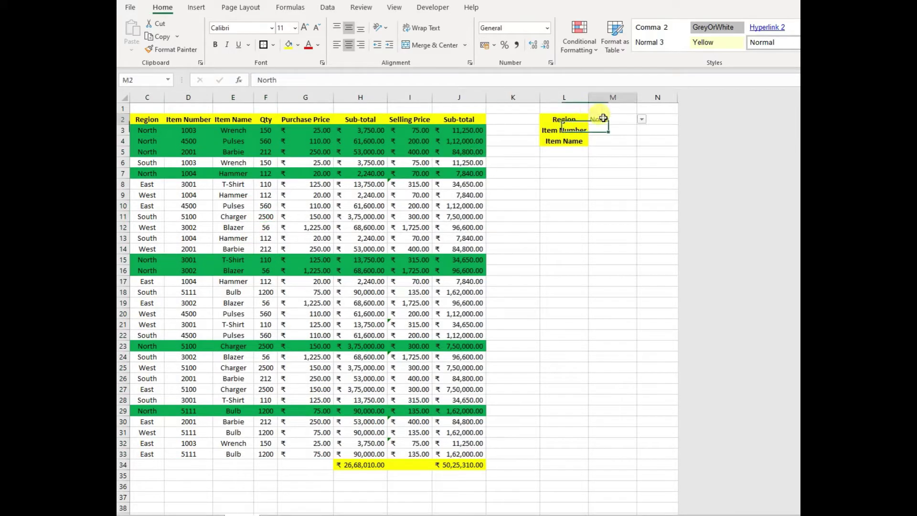
pyautogui.click(643, 120)
pyautogui.click(626, 135)
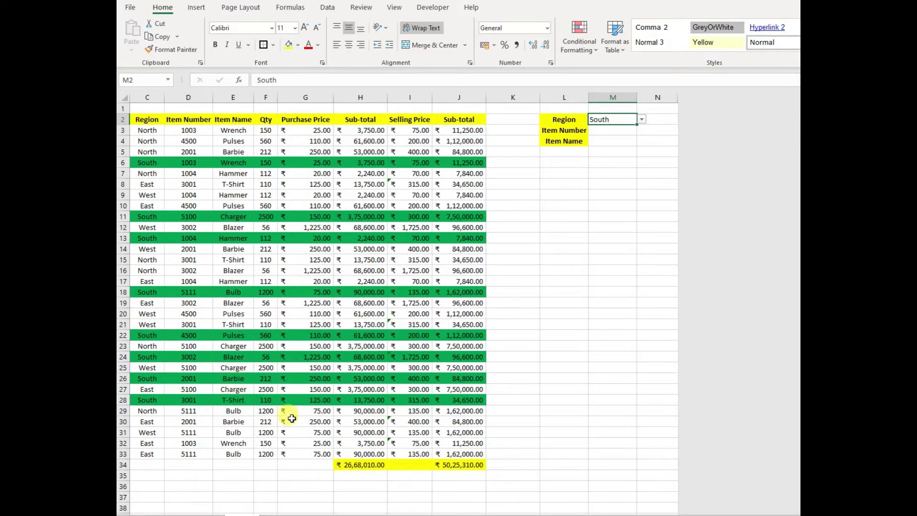
pyautogui.click(642, 120)
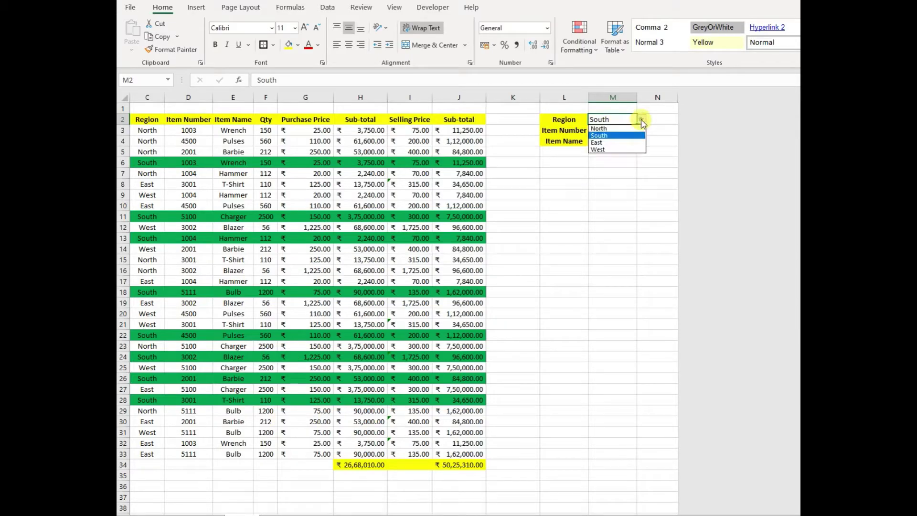
pyautogui.click(619, 139)
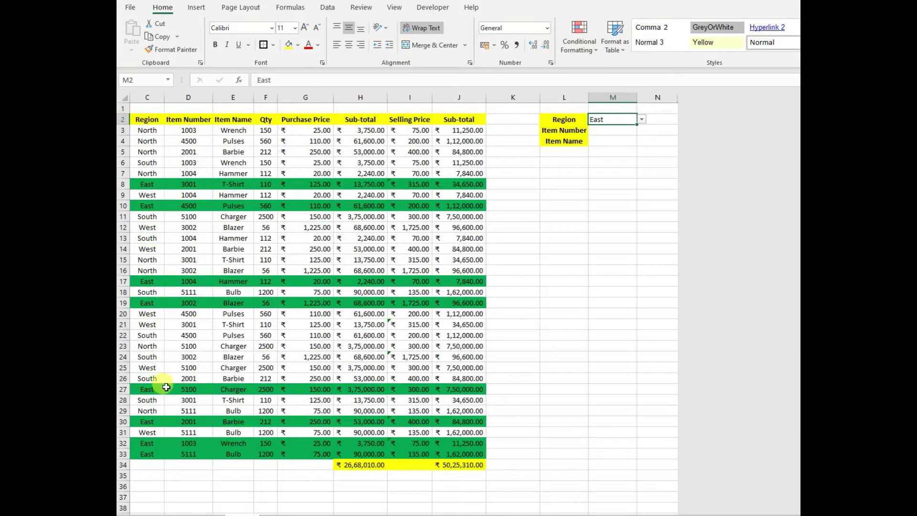
pyautogui.click(162, 411)
pyautogui.click(145, 281)
pyautogui.click(147, 185)
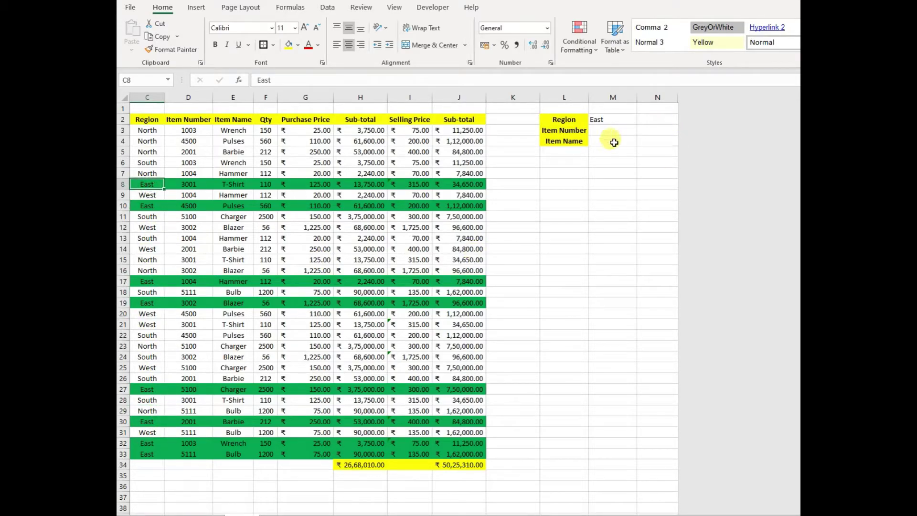
# Step: Switch the Region in M2 to West, inspect the highlighted sales rows, and clear the cell
pyautogui.click(601, 120)
pyautogui.click(640, 120)
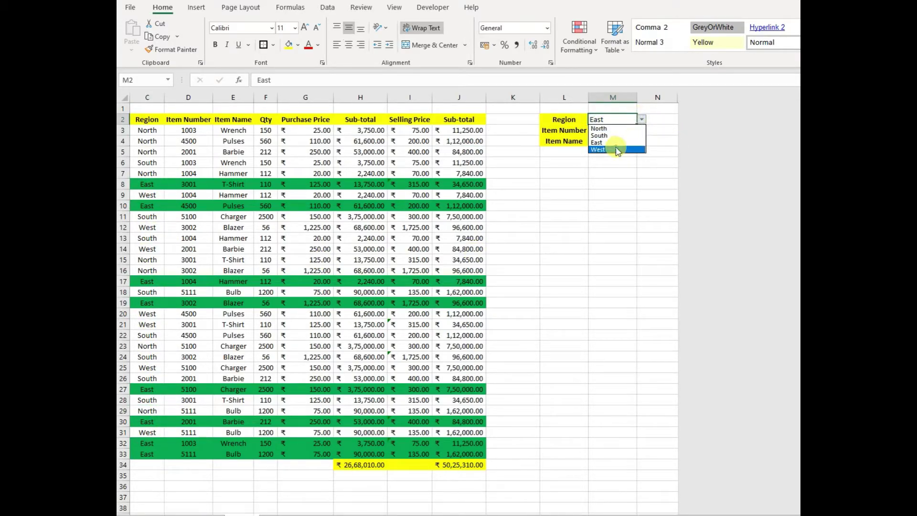
pyautogui.click(614, 144)
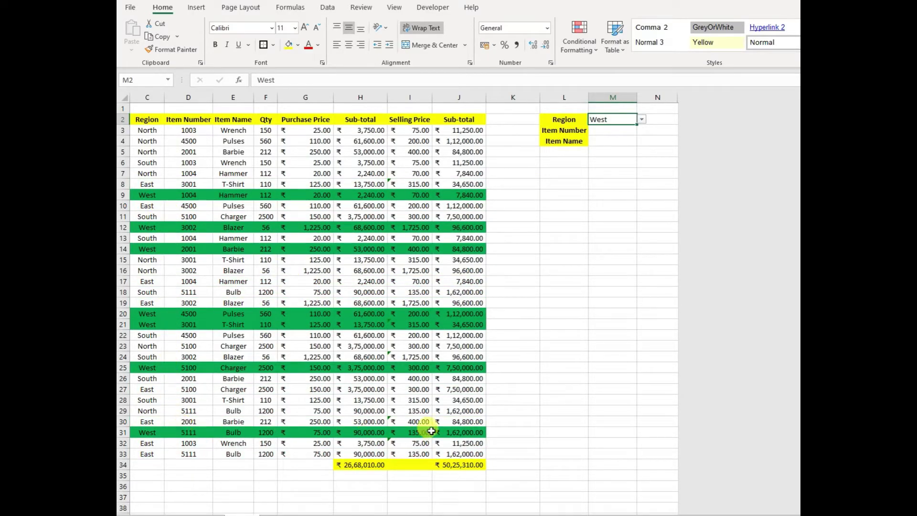
pyautogui.press('Delete')
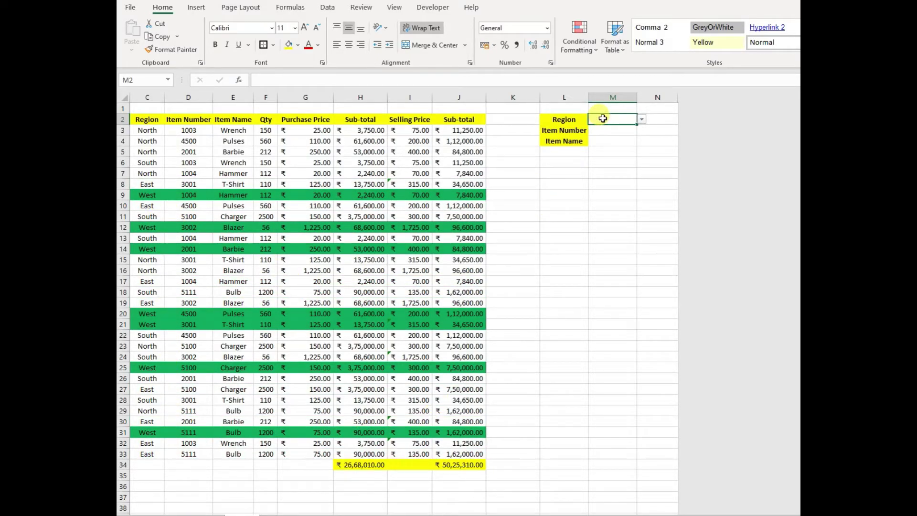
# Step: Choose 1003 as the Item Number in cell M3
pyautogui.click(607, 132)
pyautogui.click(640, 130)
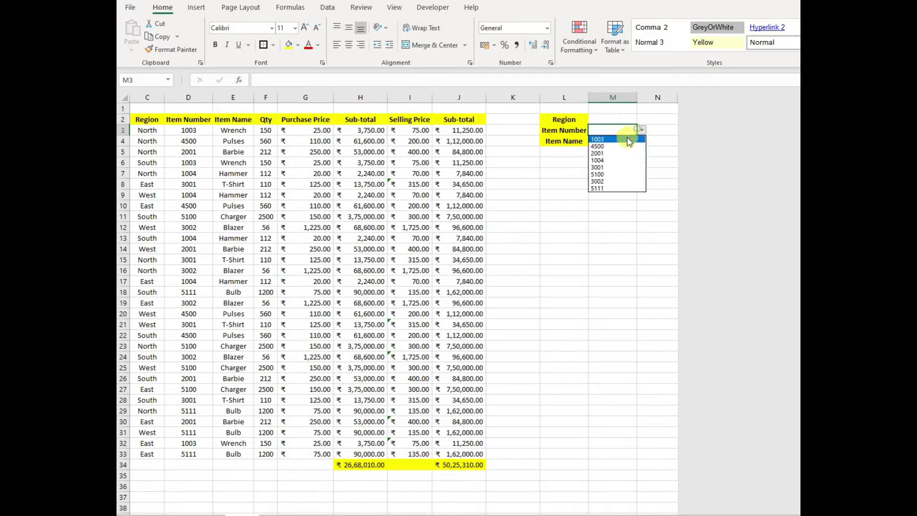
pyautogui.click(625, 140)
pyautogui.click(581, 173)
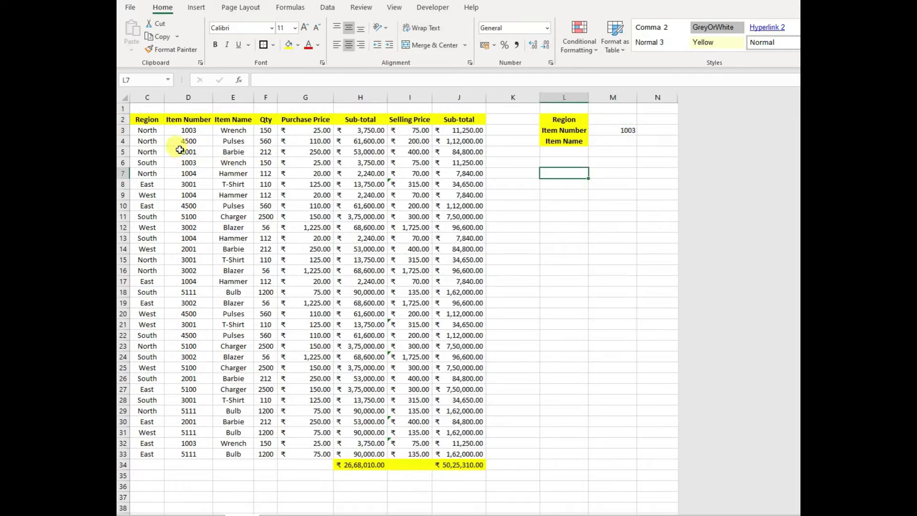
# Step: Create a formula-based conditional formatting rule for the sales rows C3:J33 with the formula =$D3=$M$3
pyautogui.moveTo(146, 132); pyautogui.dragTo(451, 456)
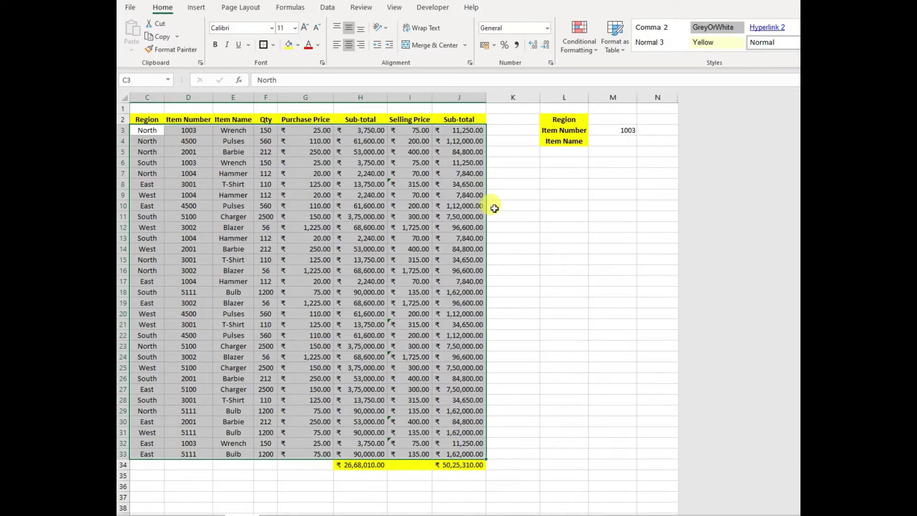
pyautogui.click(592, 50)
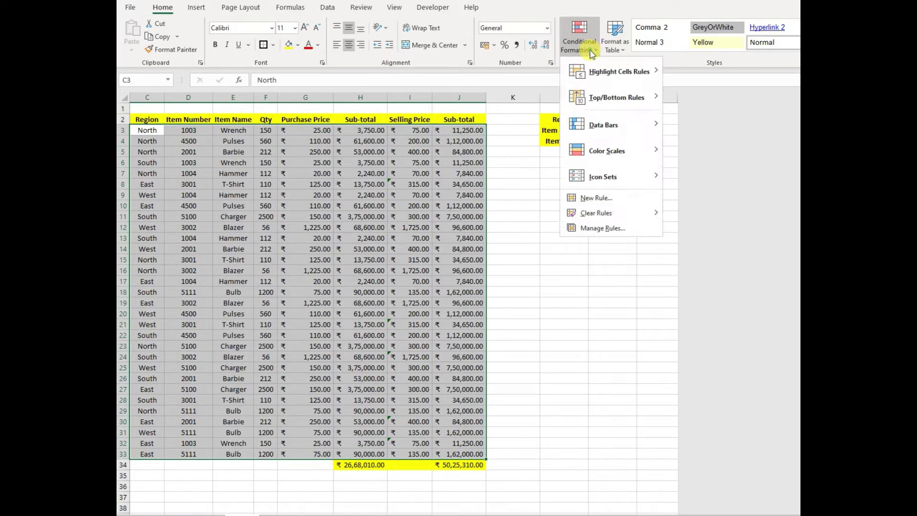
pyautogui.click(593, 197)
pyautogui.click(545, 238)
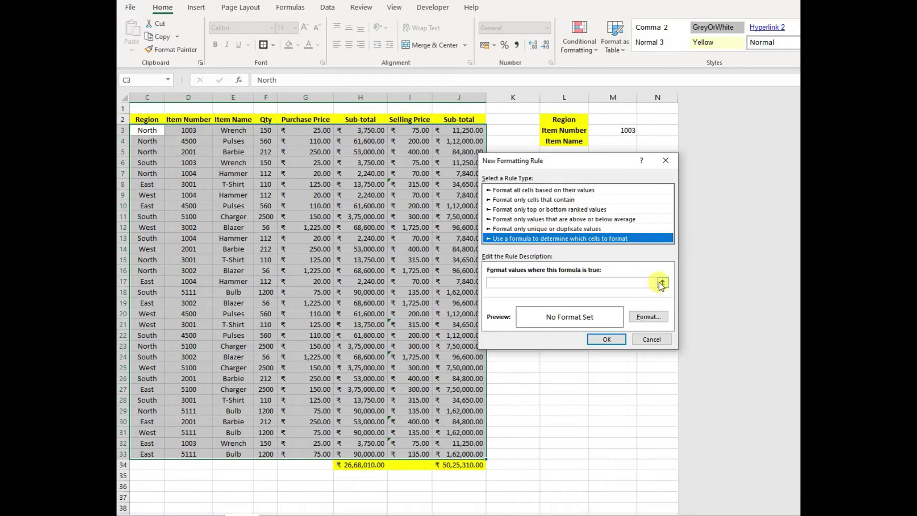
pyautogui.click(622, 283)
pyautogui.write('=')
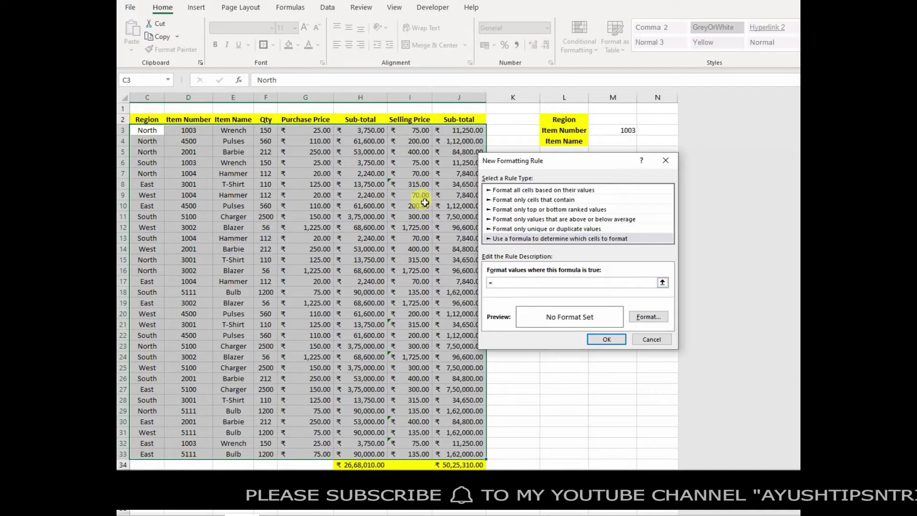
pyautogui.click(191, 130)
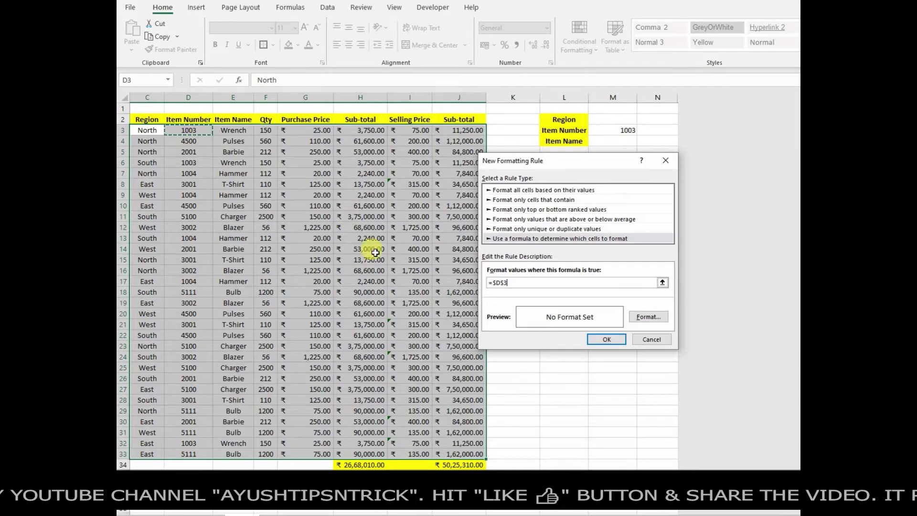
pyautogui.click(505, 283)
pyautogui.press('F4')
pyautogui.press('F4')
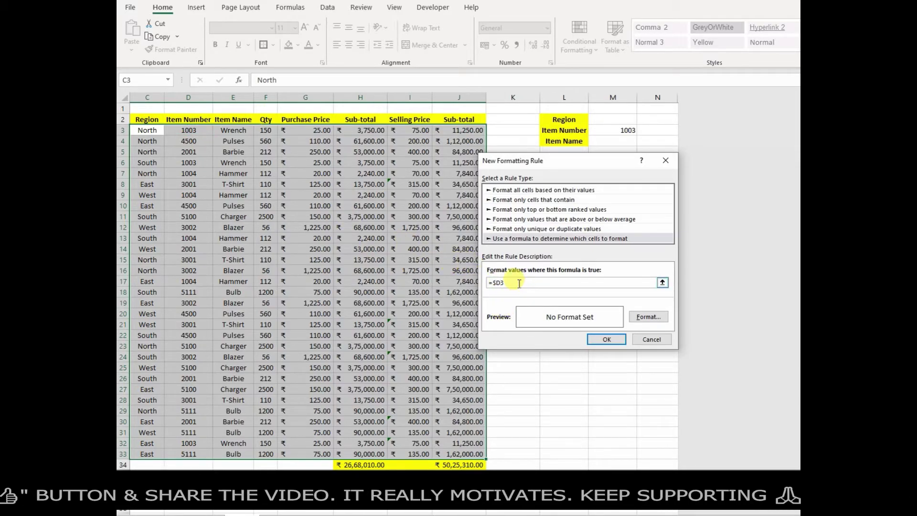
pyautogui.write('=')
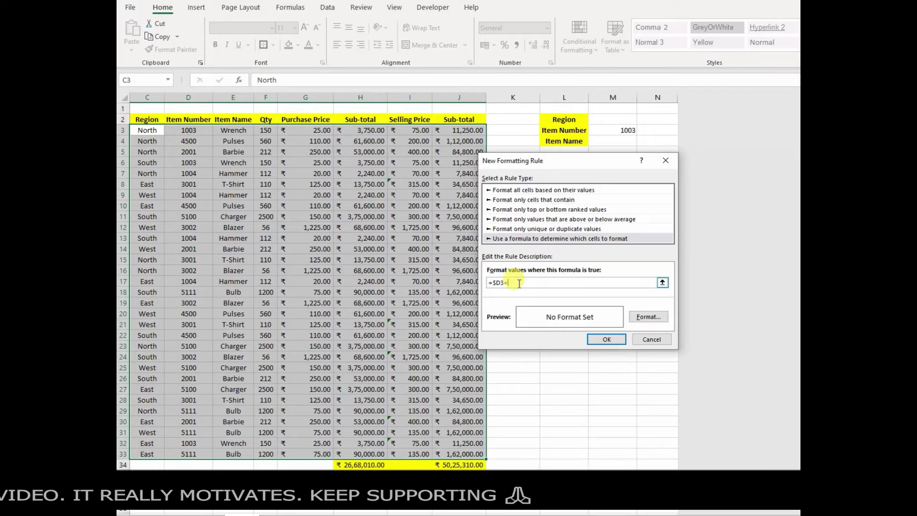
pyautogui.click(603, 129)
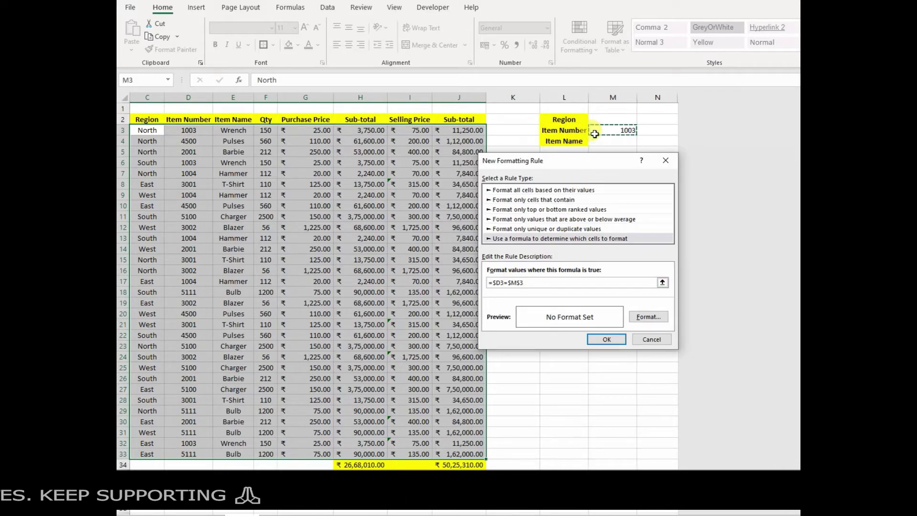
# Step: Give the Item Number rule a red background fill with white font and apply it to the sales rows
pyautogui.click(649, 316)
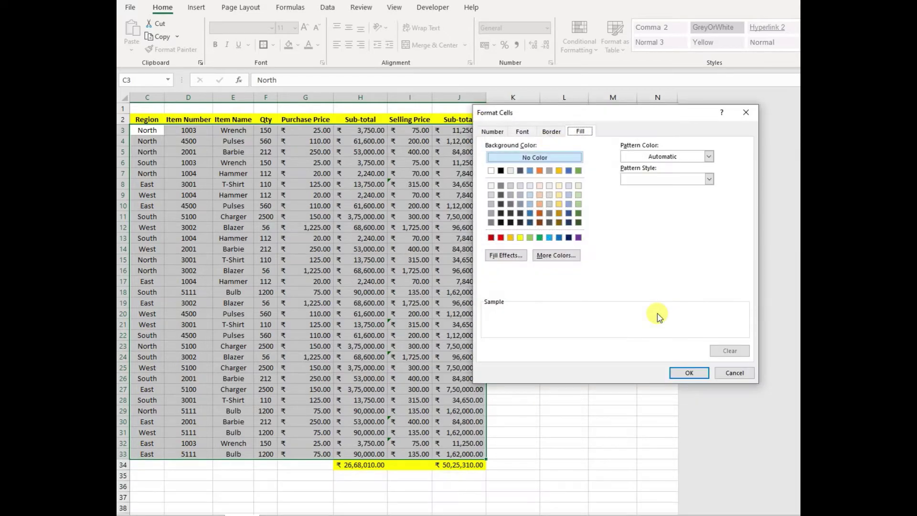
pyautogui.click(501, 237)
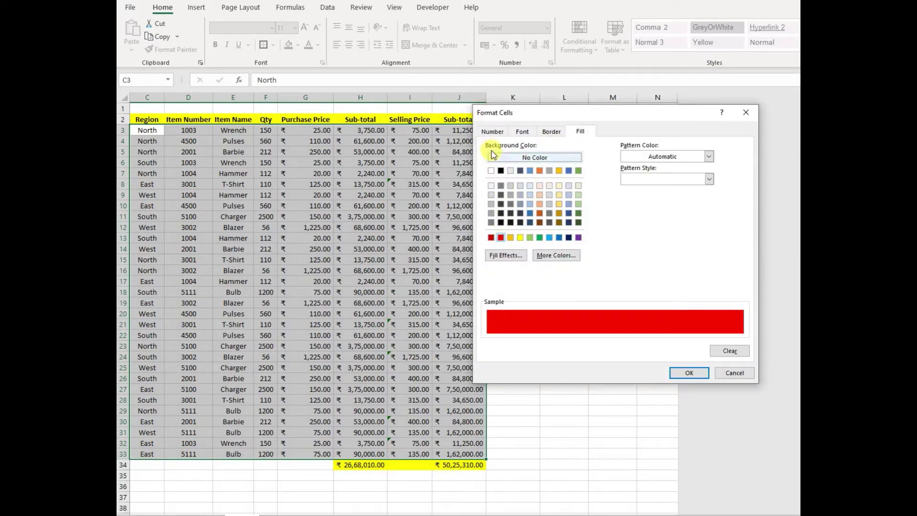
pyautogui.click(492, 132)
pyautogui.click(522, 131)
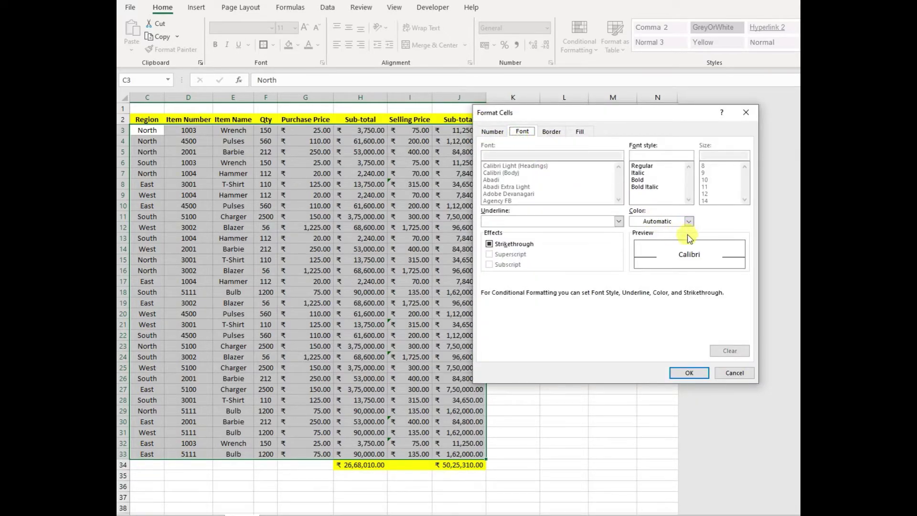
pyautogui.click(690, 222)
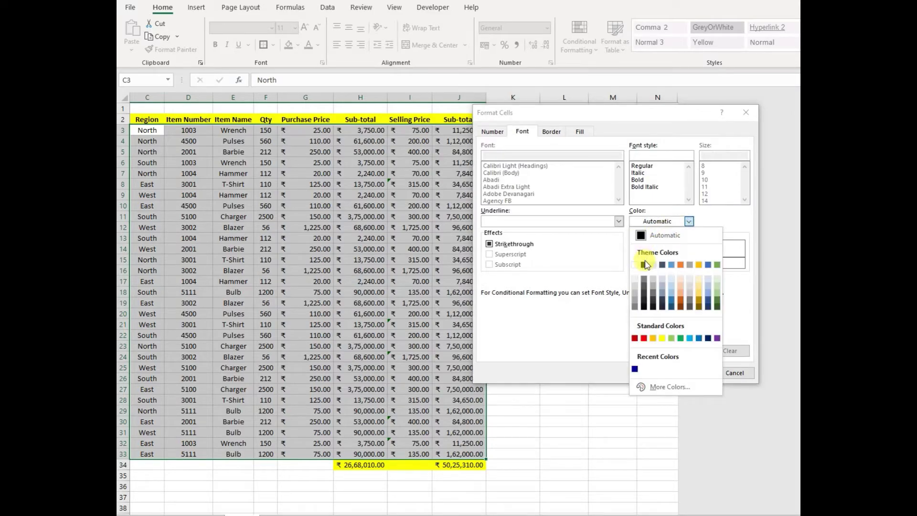
pyautogui.click(641, 260)
pyautogui.click(688, 373)
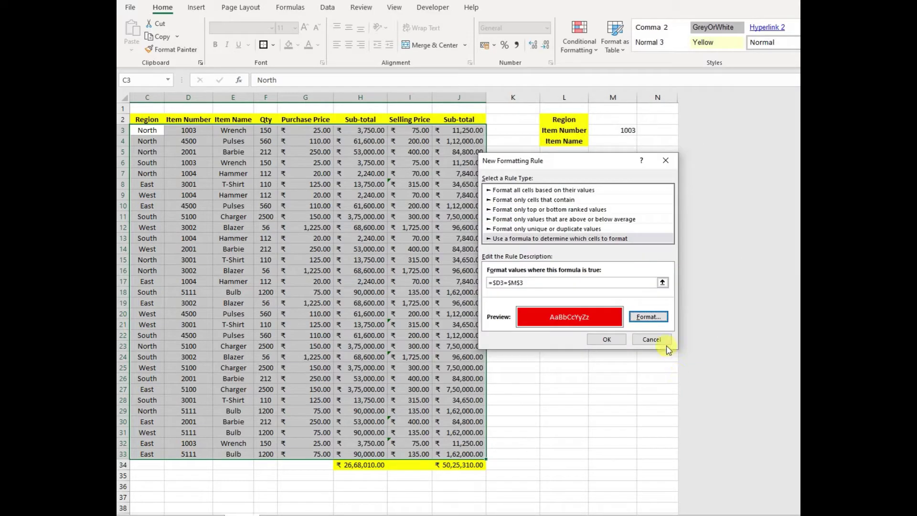
pyautogui.click(607, 340)
pyautogui.click(410, 240)
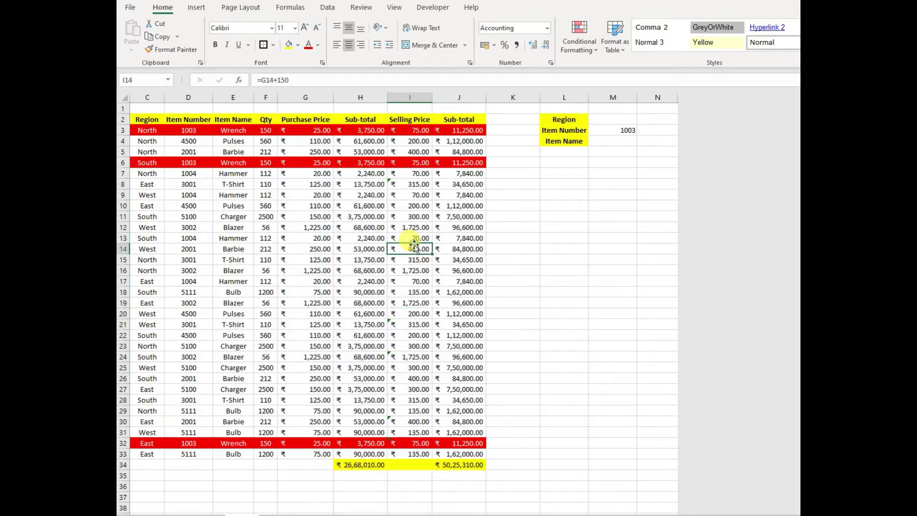
# Step: Test the Item Number highlighting by switching M3 to 4500, 2001 and finally 3001, and inspect the matching rows
pyautogui.moveTo(189, 132); pyautogui.dragTo(192, 442)
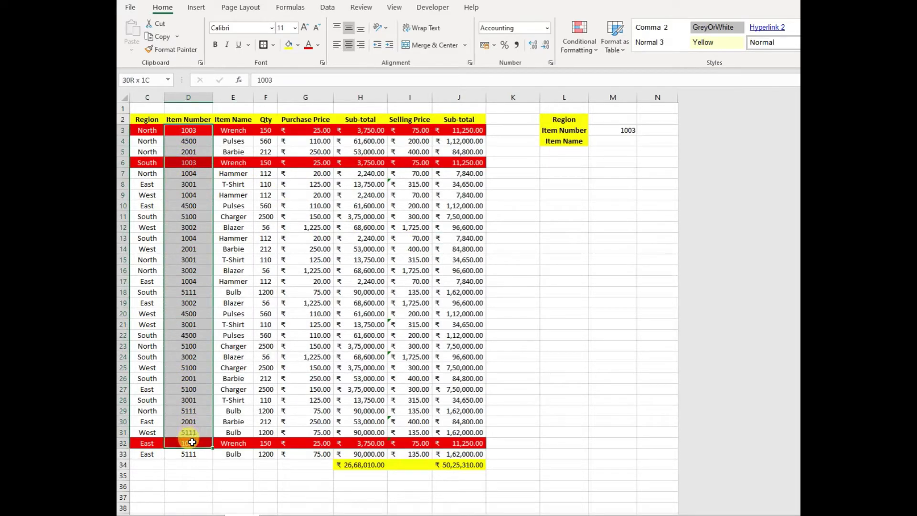
pyautogui.click(629, 130)
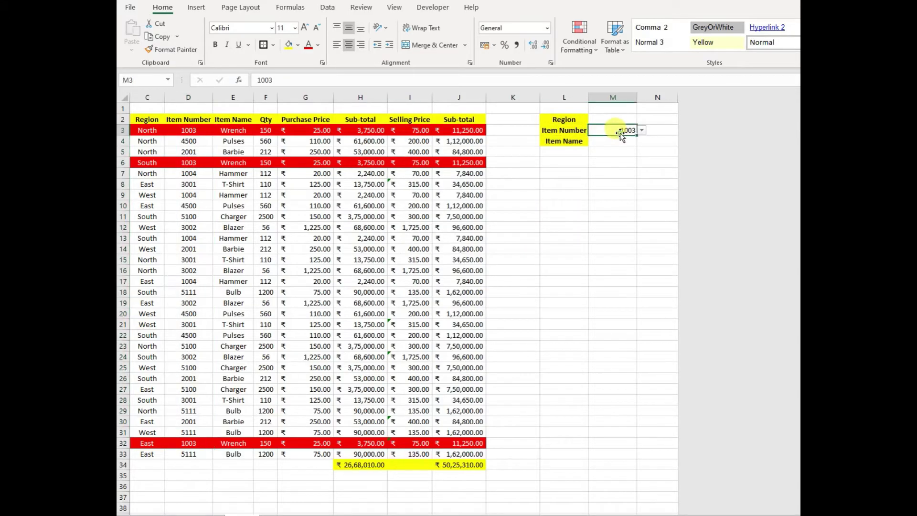
pyautogui.click(642, 130)
pyautogui.click(627, 144)
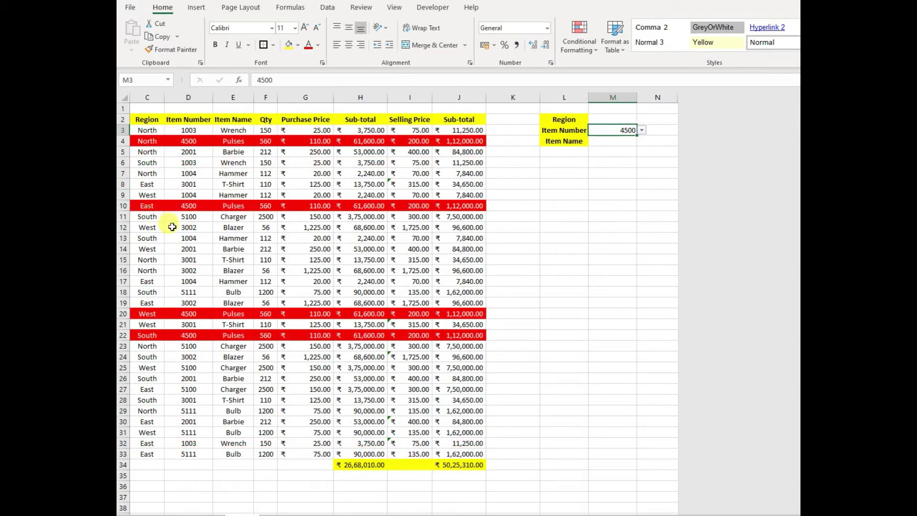
pyautogui.click(641, 130)
pyautogui.click(622, 153)
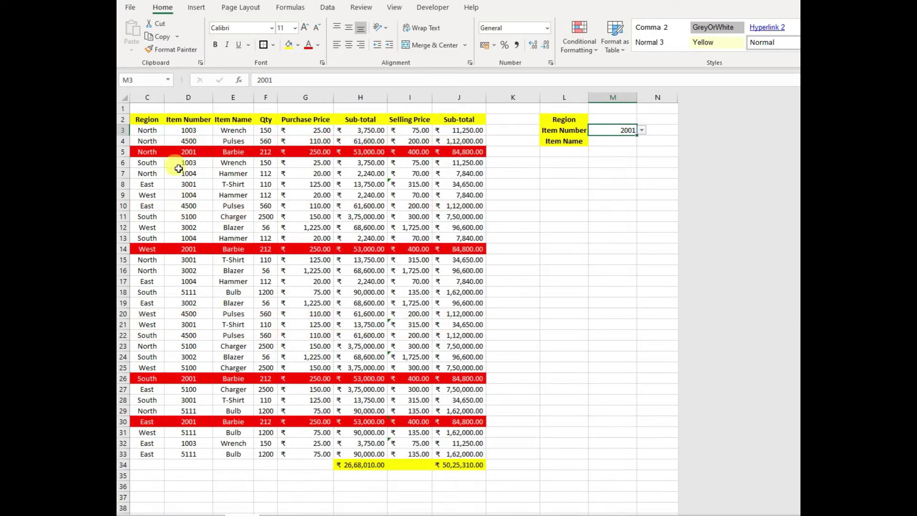
pyautogui.click(642, 129)
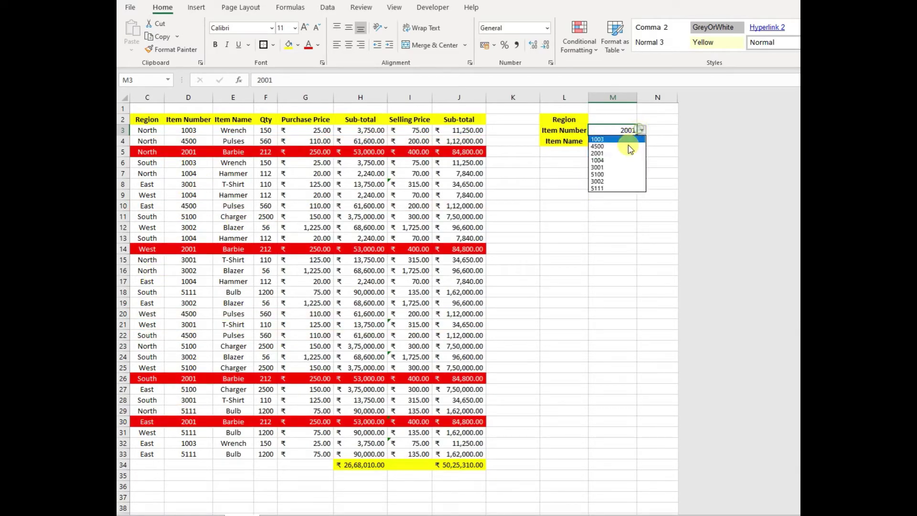
pyautogui.click(616, 173)
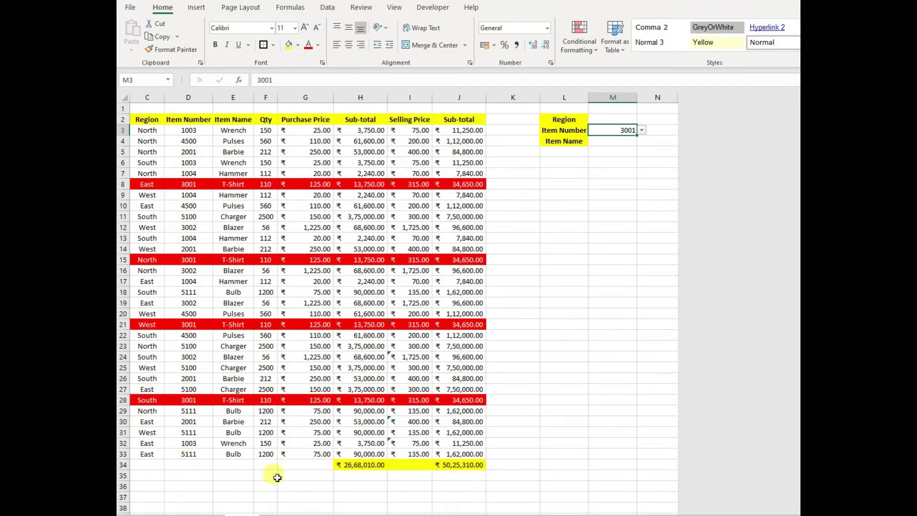
# Step: Clear the Region and Item Number choices in M2:M3 and choose Pulses as the Item Name in M4
pyautogui.moveTo(146, 132); pyautogui.dragTo(455, 453)
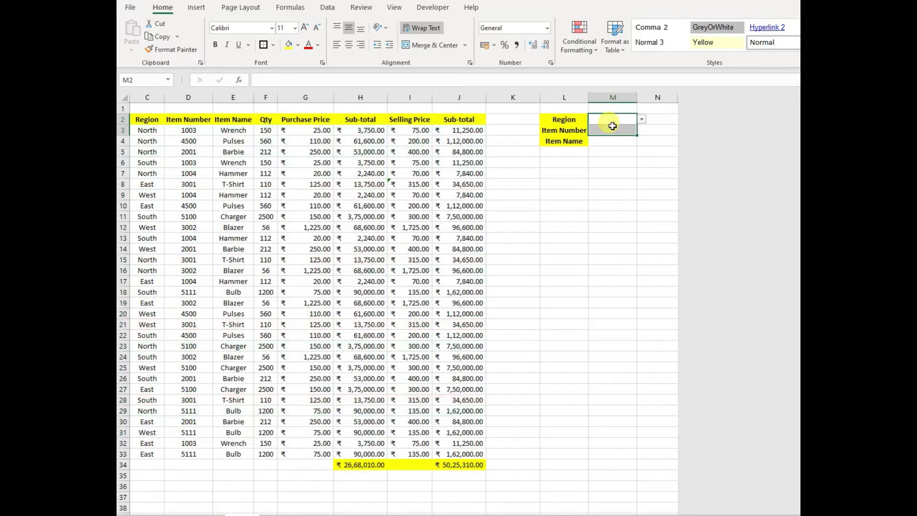
pyautogui.click(608, 143)
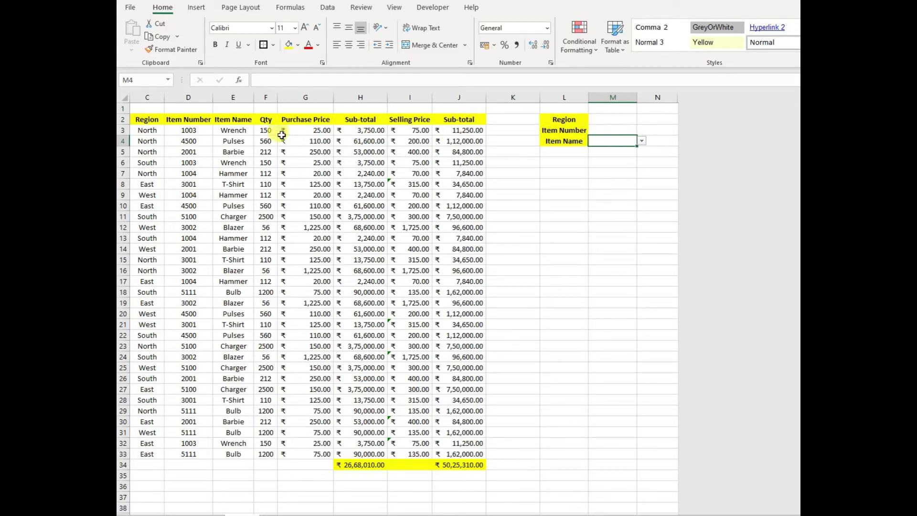
pyautogui.moveTo(240, 127); pyautogui.dragTo(245, 452)
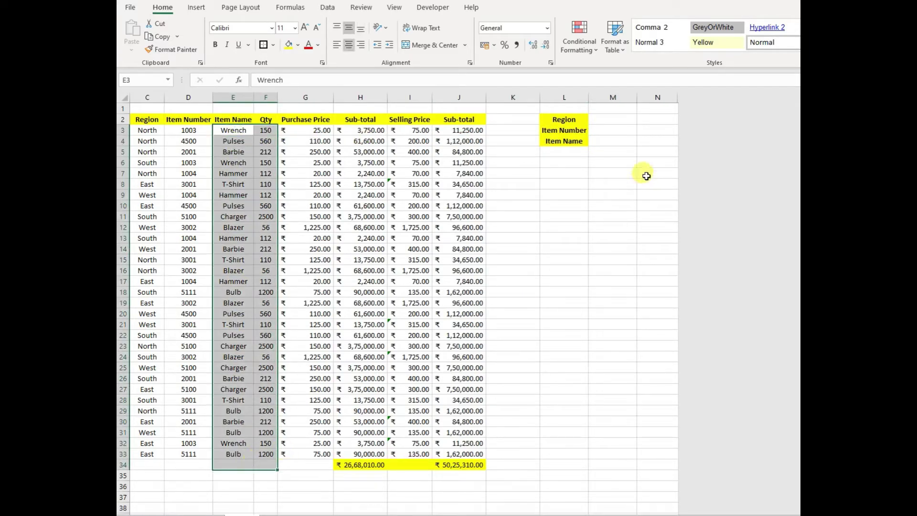
pyautogui.click(620, 143)
pyautogui.click(641, 141)
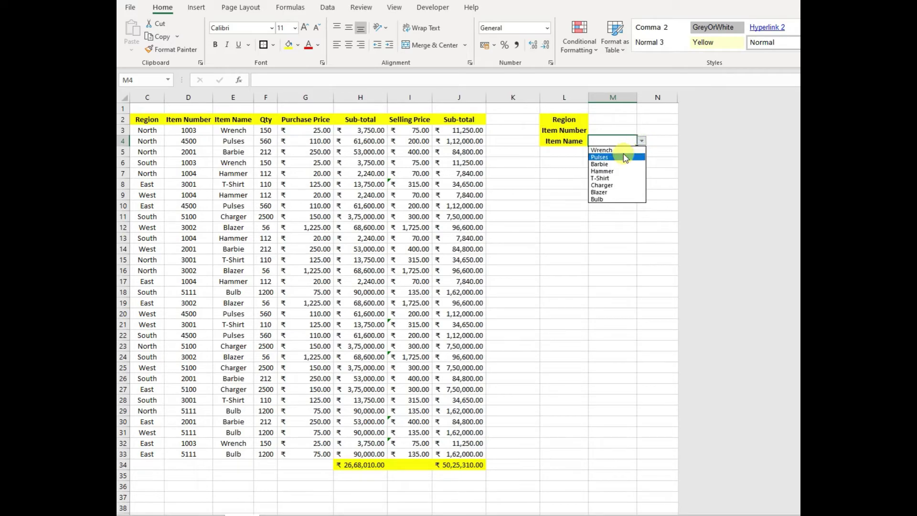
pyautogui.click(623, 154)
pyautogui.click(614, 174)
# Step: Create a formula-based conditional formatting rule for the sales rows C3:J33 with the formula =$E3=$M$4
pyautogui.moveTo(145, 135); pyautogui.dragTo(459, 454)
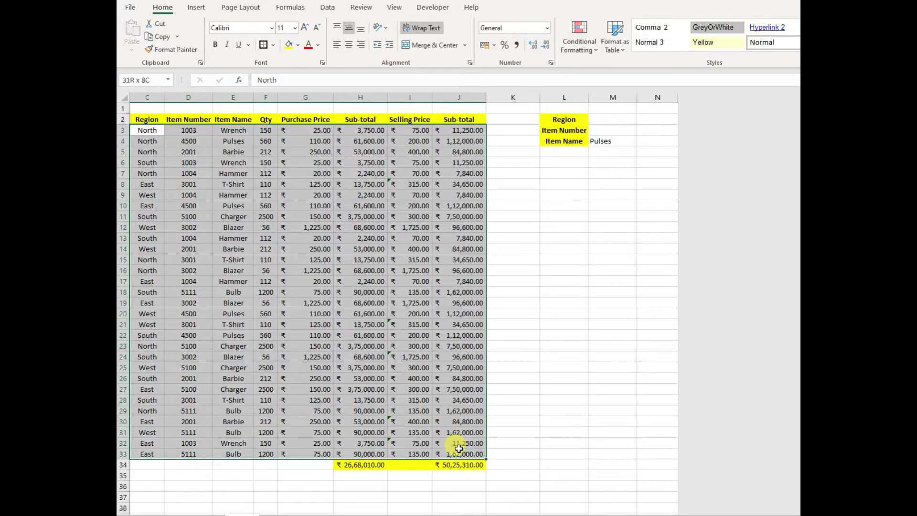
pyautogui.click(583, 56)
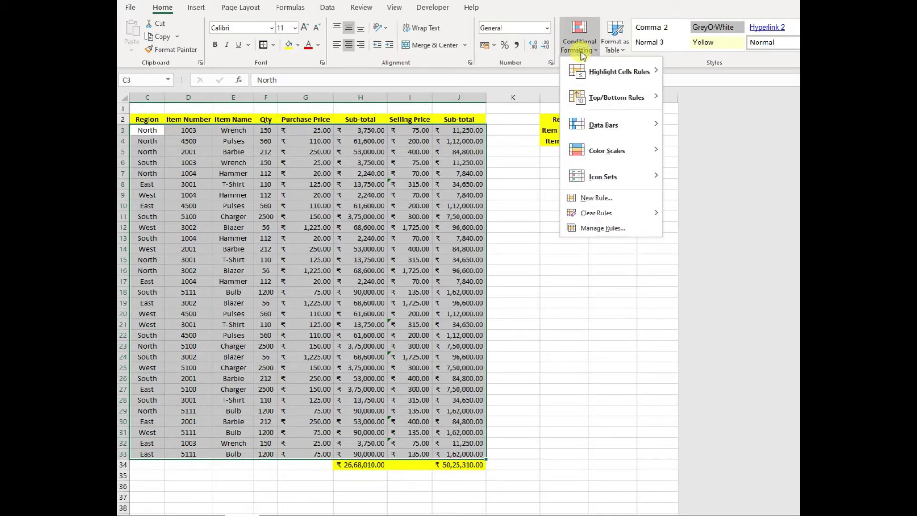
pyautogui.click(589, 197)
pyautogui.click(496, 228)
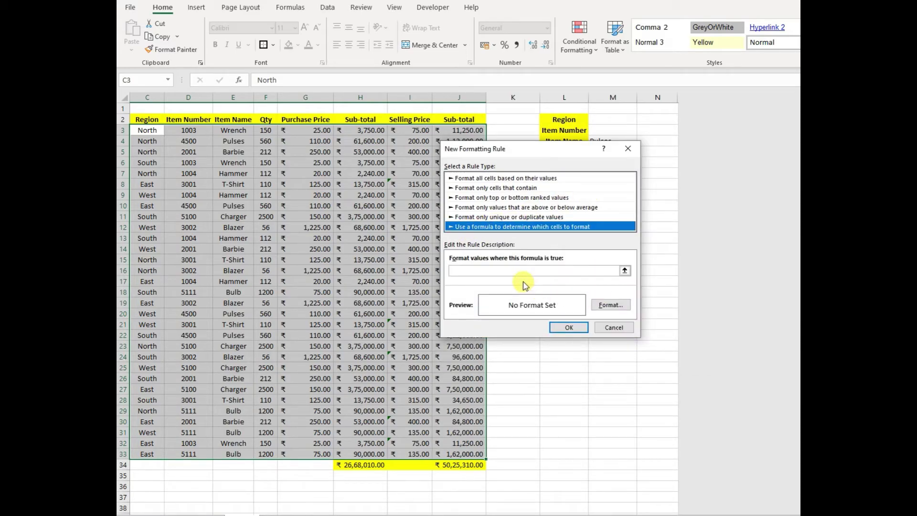
pyautogui.click(515, 271)
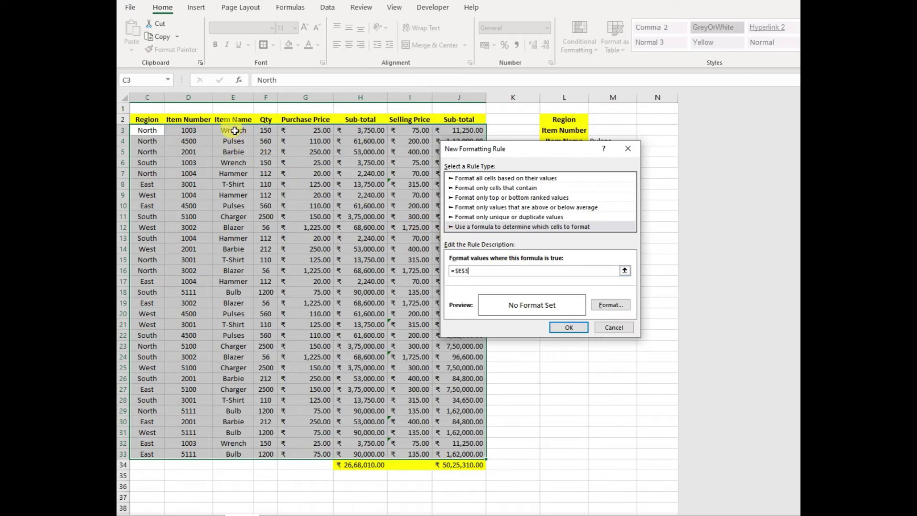
pyautogui.doubleClick(473, 271)
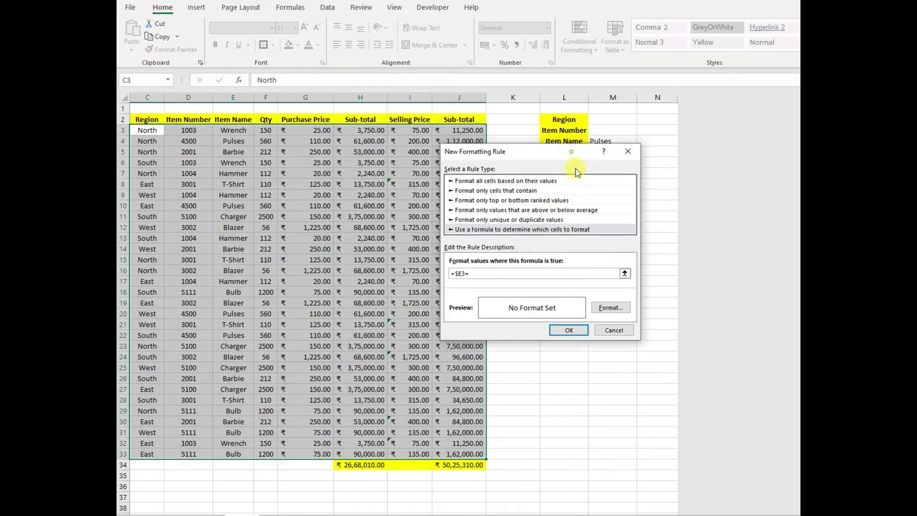
pyautogui.moveTo(573, 150); pyautogui.dragTo(592, 224)
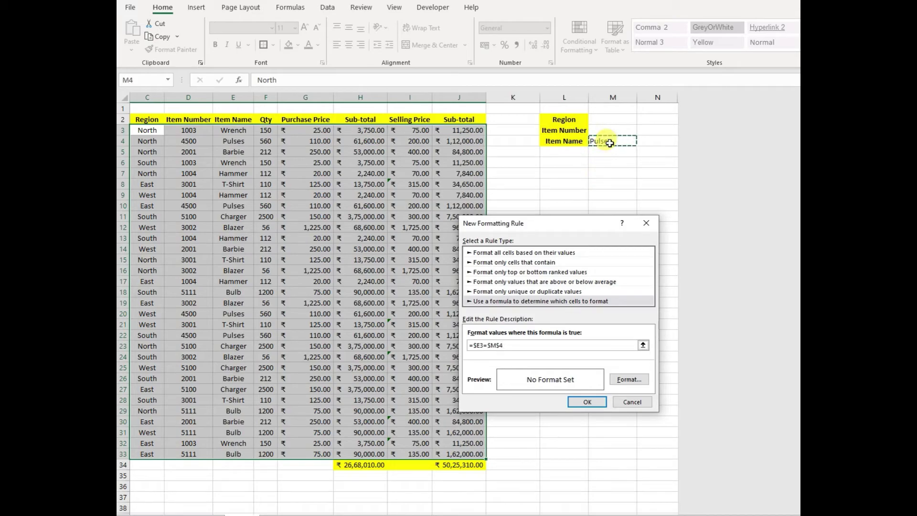
# Step: Give the Item Name rule a white font and a custom dark blue background fill, and apply it to the sales rows
pyautogui.click(629, 380)
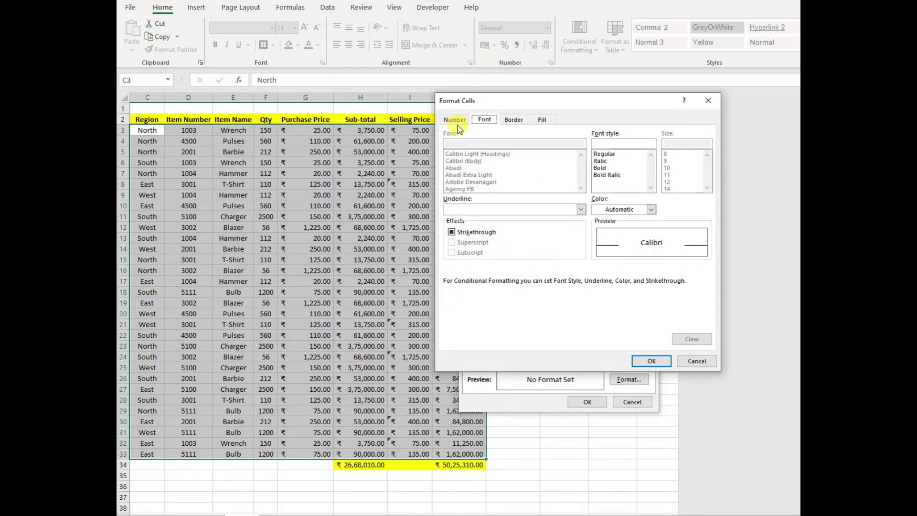
pyautogui.click(651, 209)
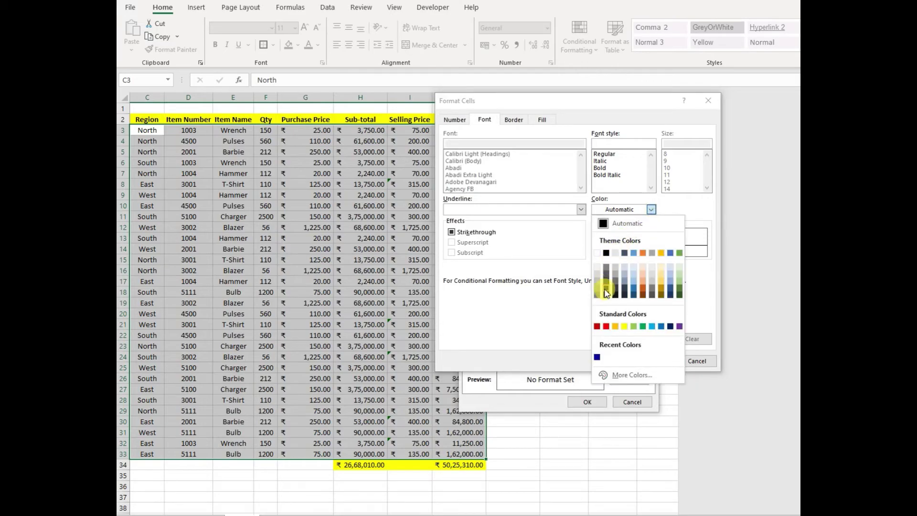
pyautogui.click(597, 254)
pyautogui.click(548, 122)
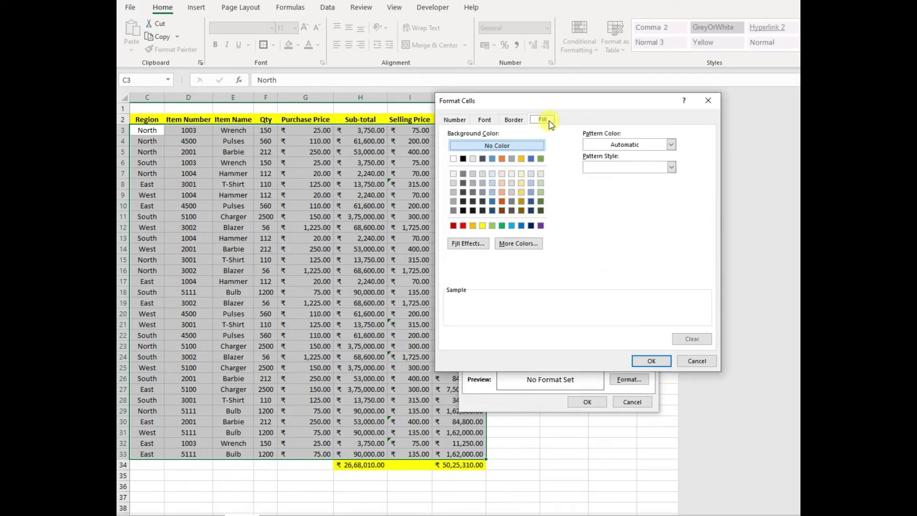
pyautogui.click(462, 159)
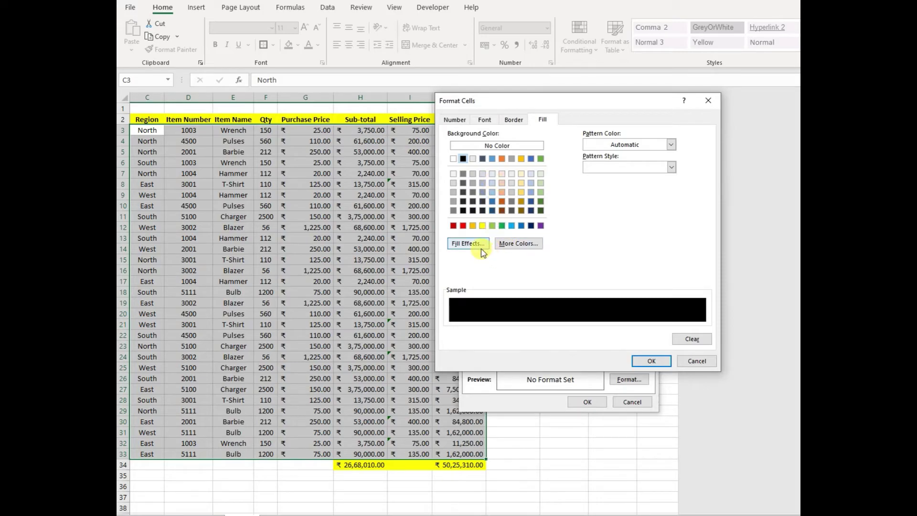
pyautogui.click(518, 244)
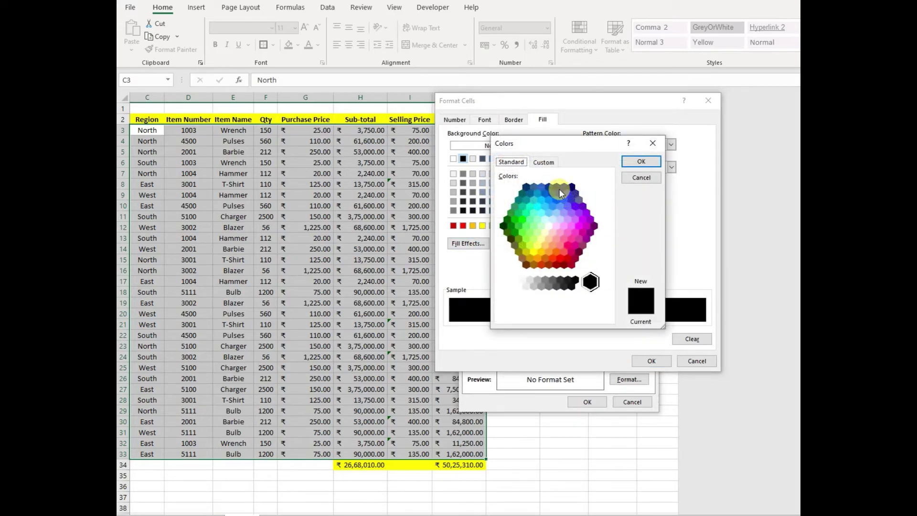
pyautogui.click(641, 162)
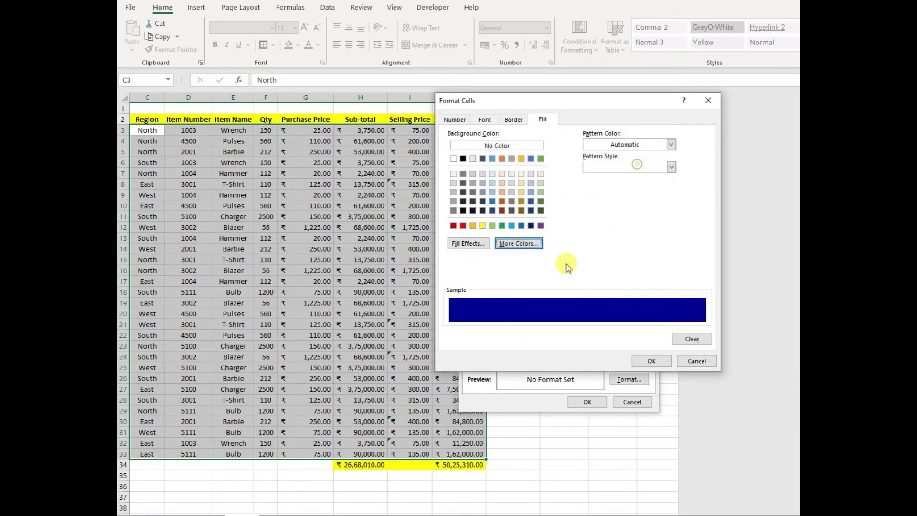
pyautogui.click(650, 362)
pyautogui.click(593, 406)
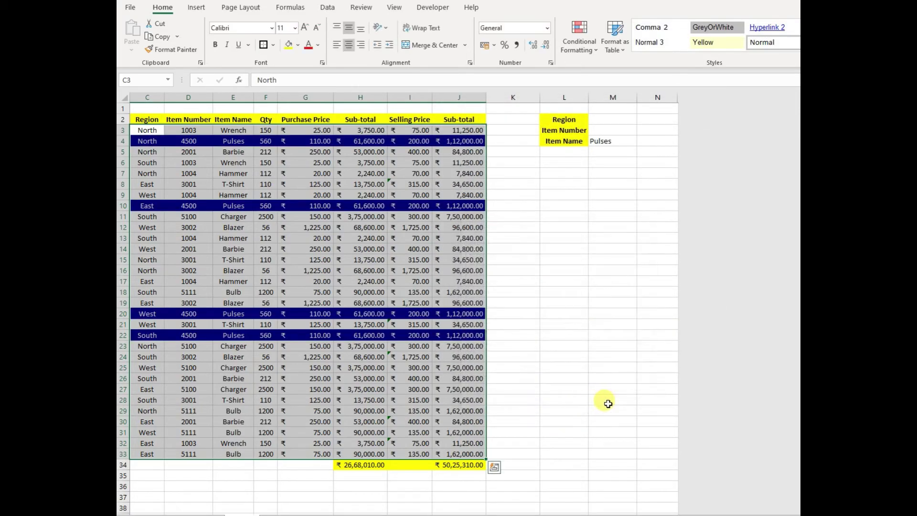
# Step: Inspect the highlighted Pulses rows, and switch the Item Name in M4 to Barbie to test the rule
pyautogui.click(336, 259)
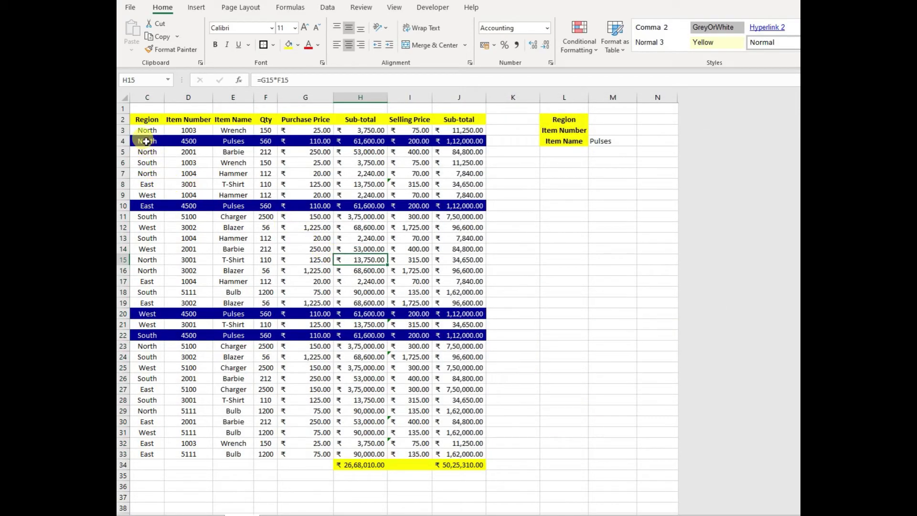
pyautogui.moveTo(146, 142); pyautogui.dragTo(242, 141)
pyautogui.click(232, 141)
pyautogui.moveTo(148, 142); pyautogui.dragTo(240, 433)
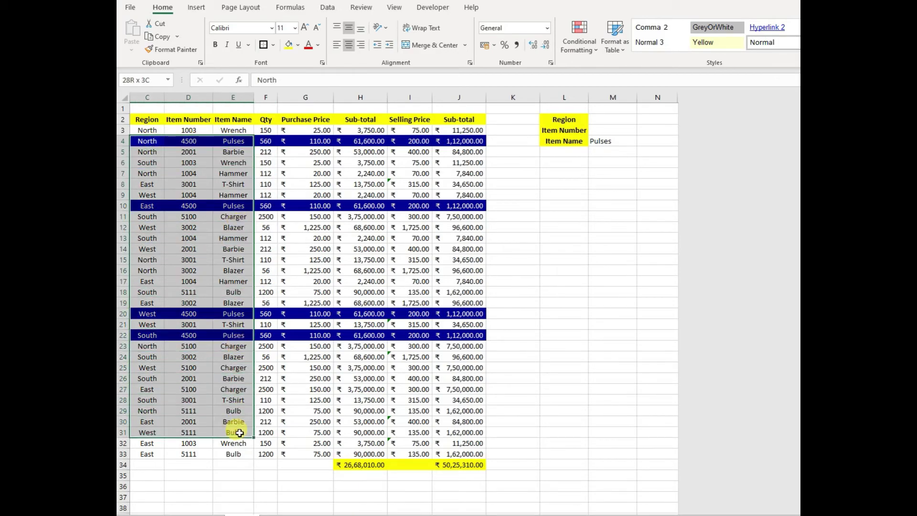
pyautogui.click(607, 248)
pyautogui.click(609, 141)
pyautogui.click(643, 141)
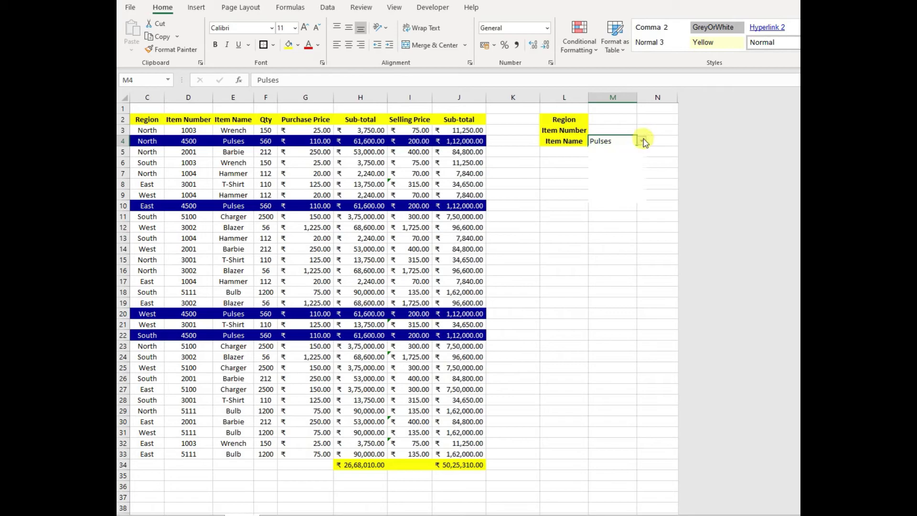
pyautogui.click(620, 166)
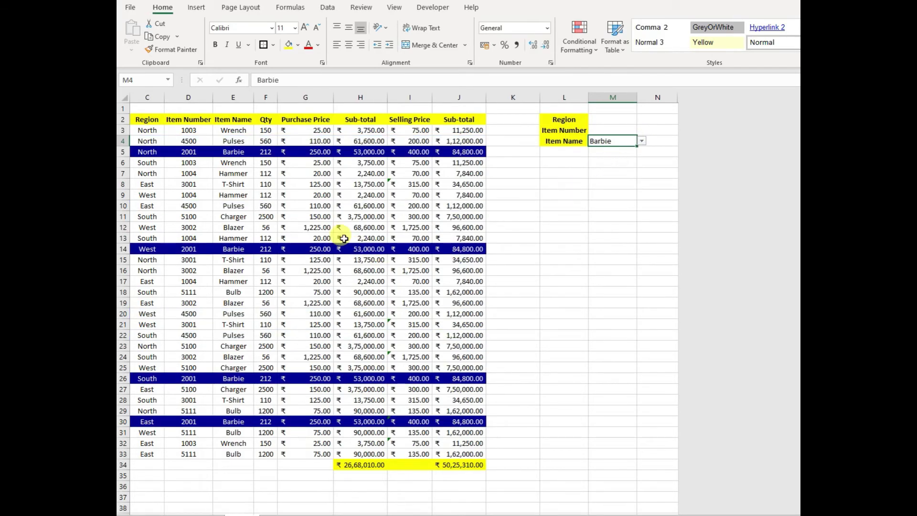
# Step: Test the Item Name highlighting by switching M4 to T-Shirt, Blazer and finally Bulb, and inspect the matching rows
pyautogui.click(642, 141)
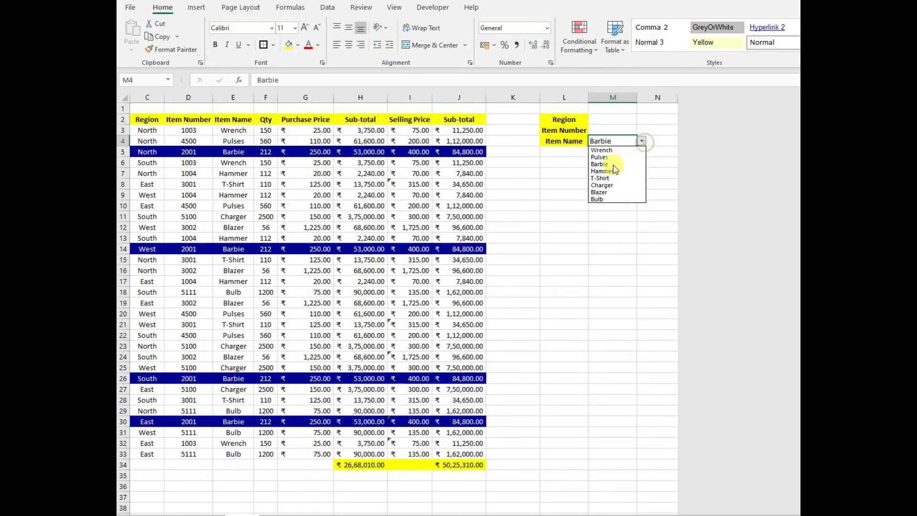
pyautogui.click(606, 180)
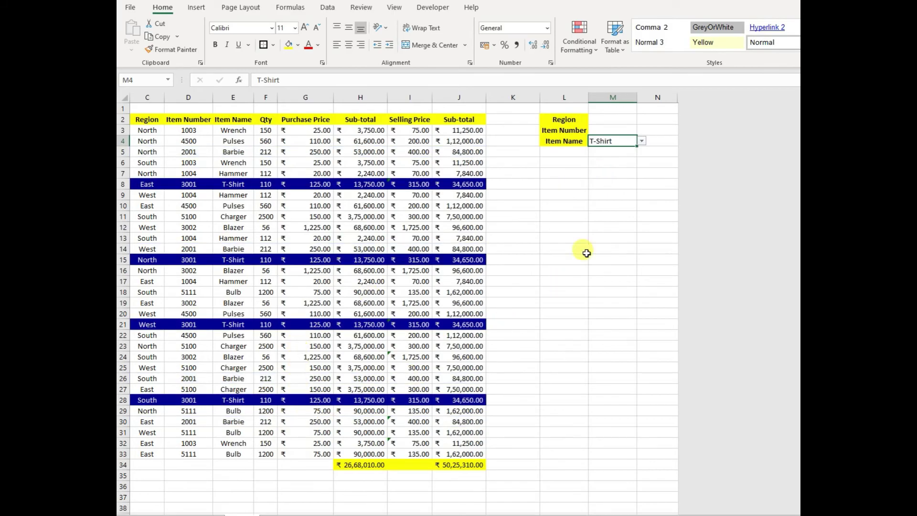
pyautogui.click(643, 141)
pyautogui.click(619, 192)
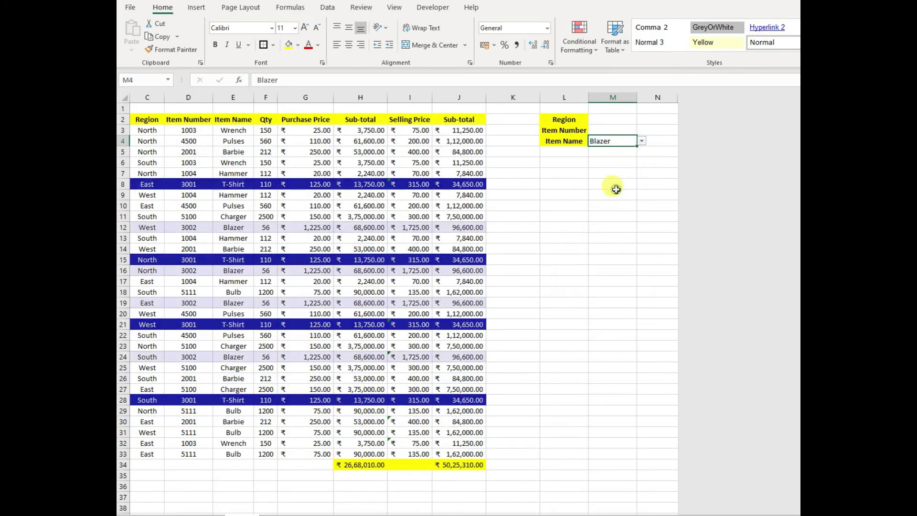
pyautogui.click(640, 143)
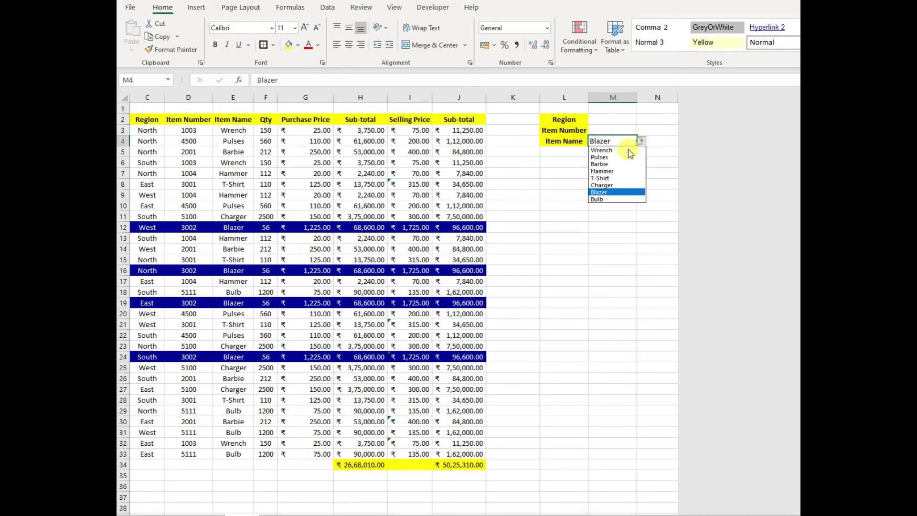
pyautogui.click(604, 200)
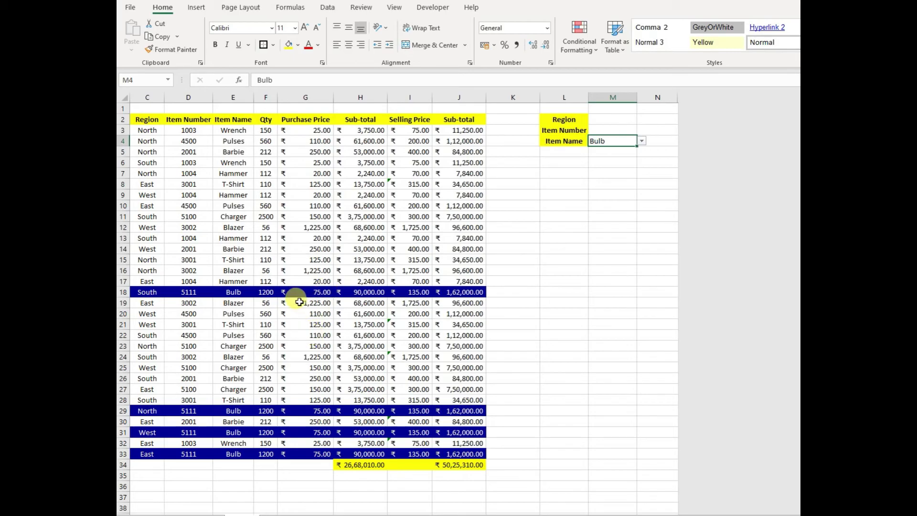
pyautogui.click(306, 403)
pyautogui.click(389, 262)
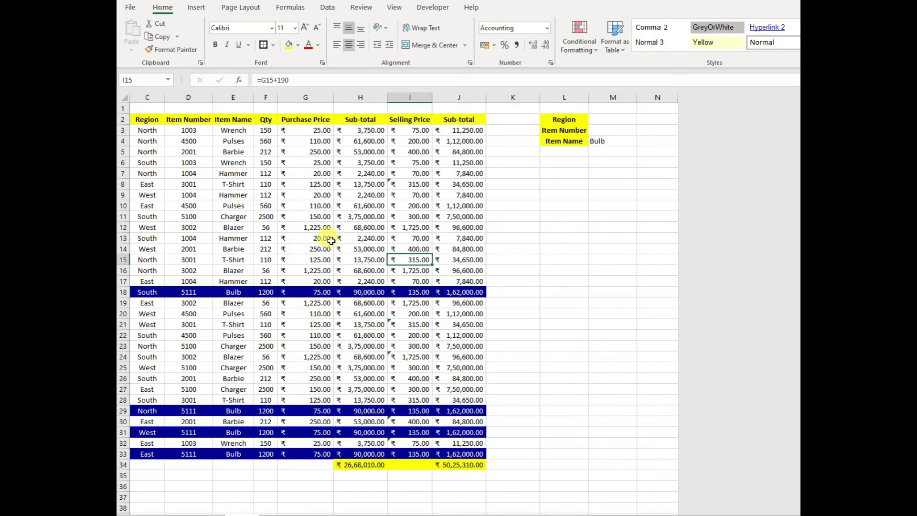
pyautogui.moveTo(147, 130); pyautogui.dragTo(437, 454)
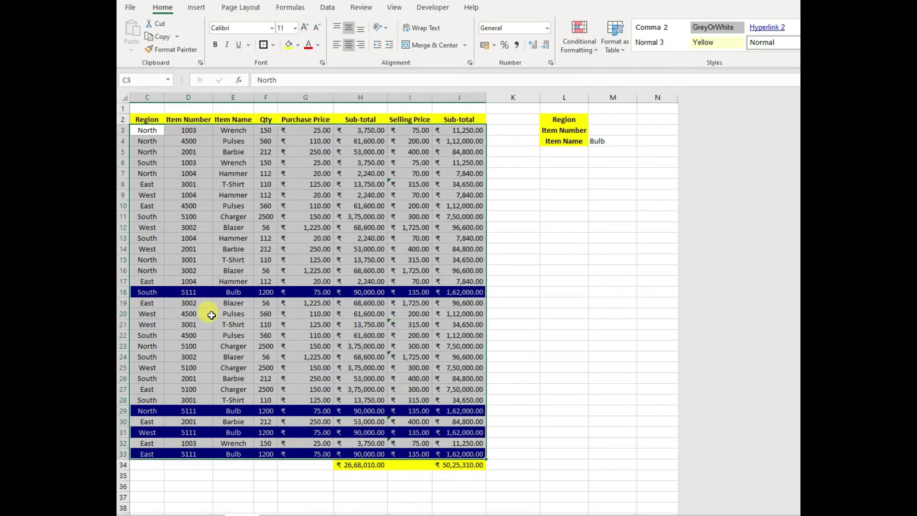
pyautogui.moveTo(233, 453); pyautogui.dragTo(245, 231)
pyautogui.click(592, 205)
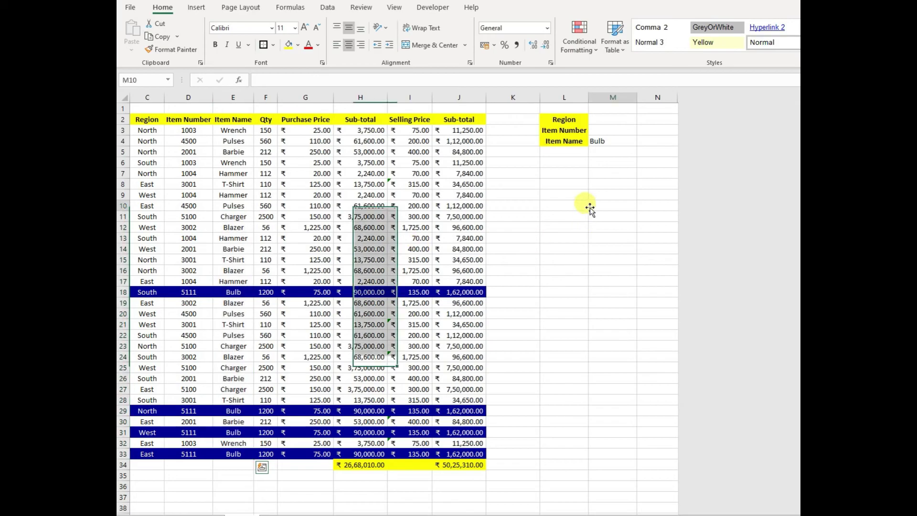
# Step: Choose 4500 as the Item Number in M3 and clear the Item Name choice in M4
pyautogui.click(599, 130)
pyautogui.click(643, 132)
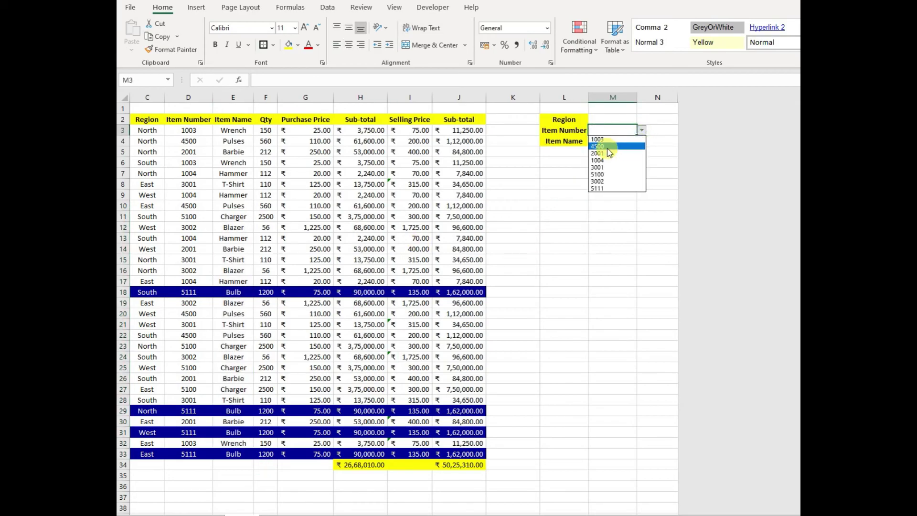
pyautogui.click(609, 145)
pyautogui.click(566, 203)
pyautogui.click(603, 143)
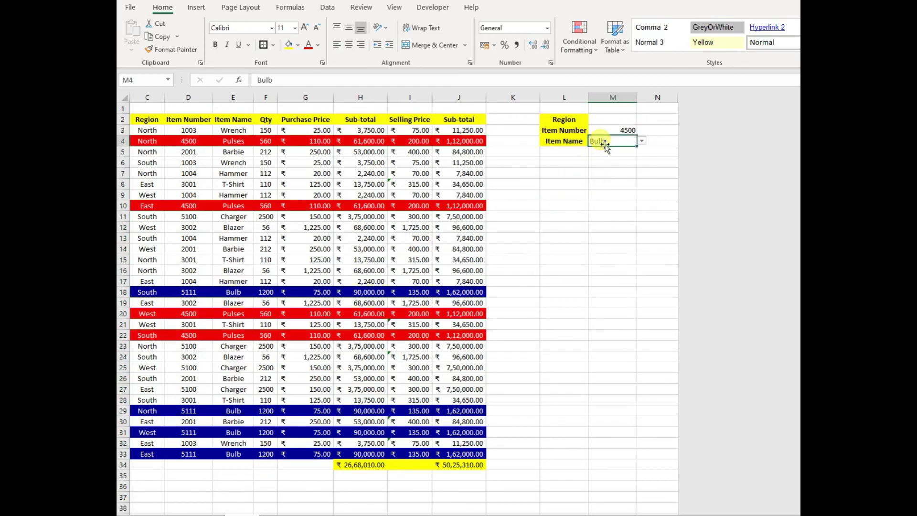
pyautogui.press('Delete')
# Step: Choose South as the Region in M2 and clear the Item Number choice in M3
pyautogui.click(632, 206)
pyautogui.click(614, 119)
pyautogui.click(641, 119)
pyautogui.click(616, 135)
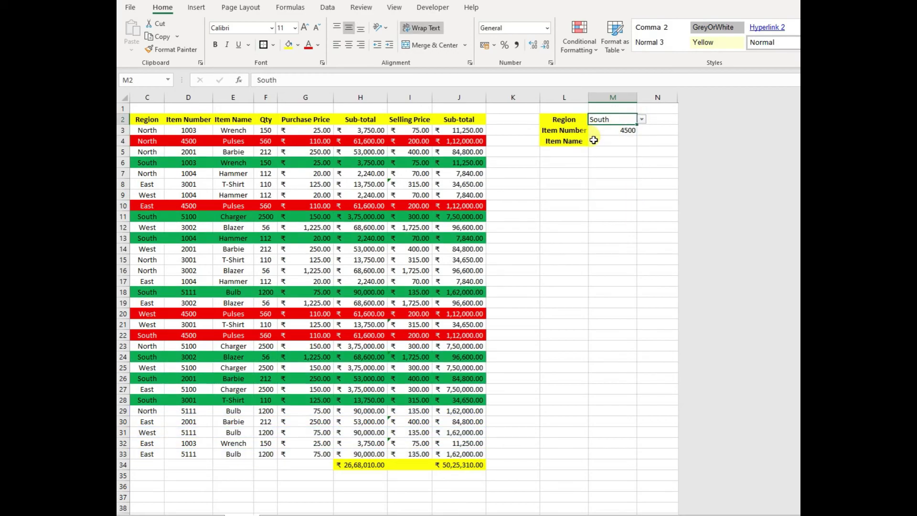
pyautogui.click(602, 131)
pyautogui.press('Delete')
pyautogui.click(647, 289)
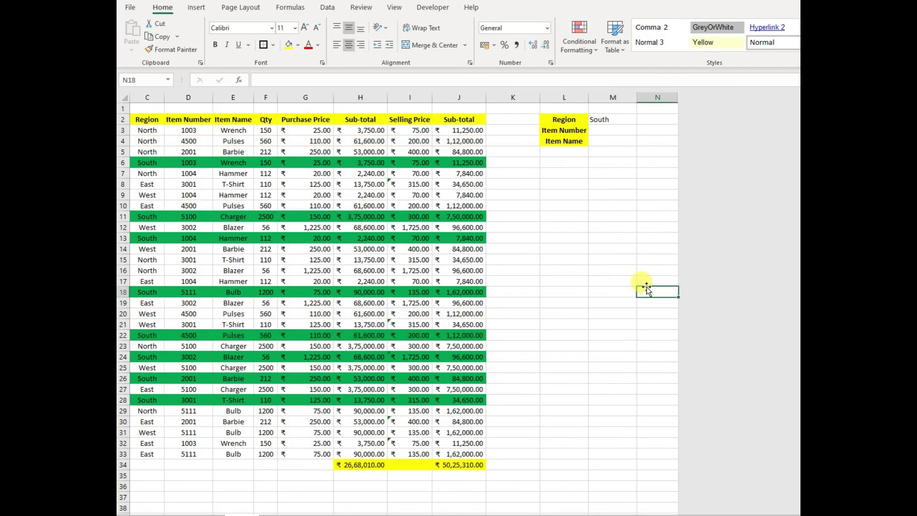
pyautogui.click(579, 239)
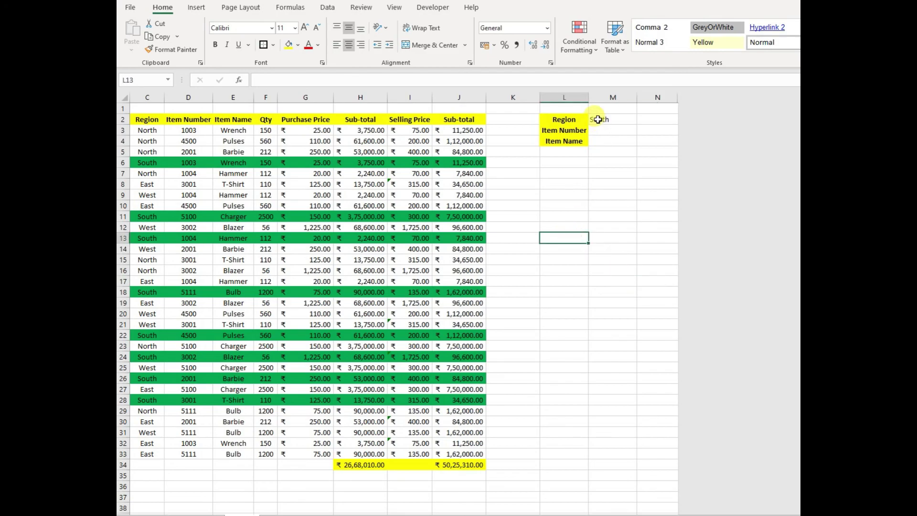